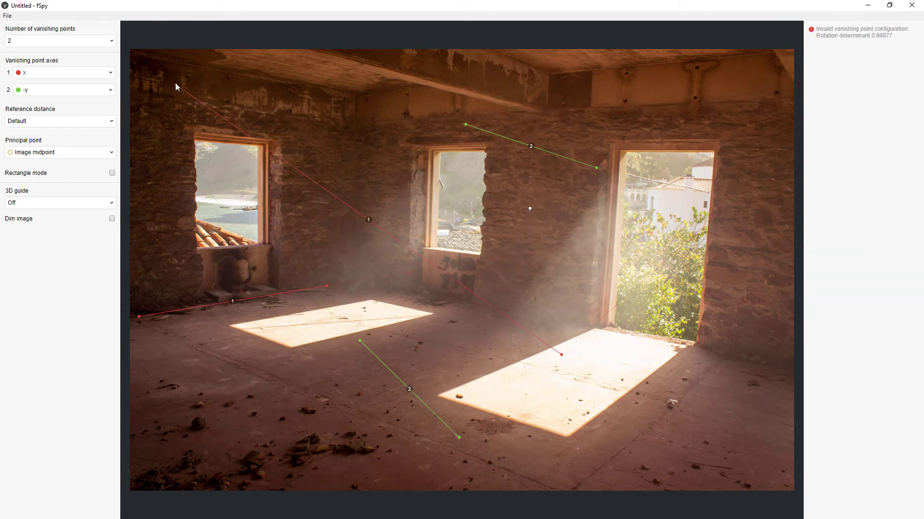
- Align the red line with the ceiling beam and the green lines with the window edge and doorframe
left_click_drag(561, 354, 347, 92)
left_click_drag(360, 341, 428, 151)
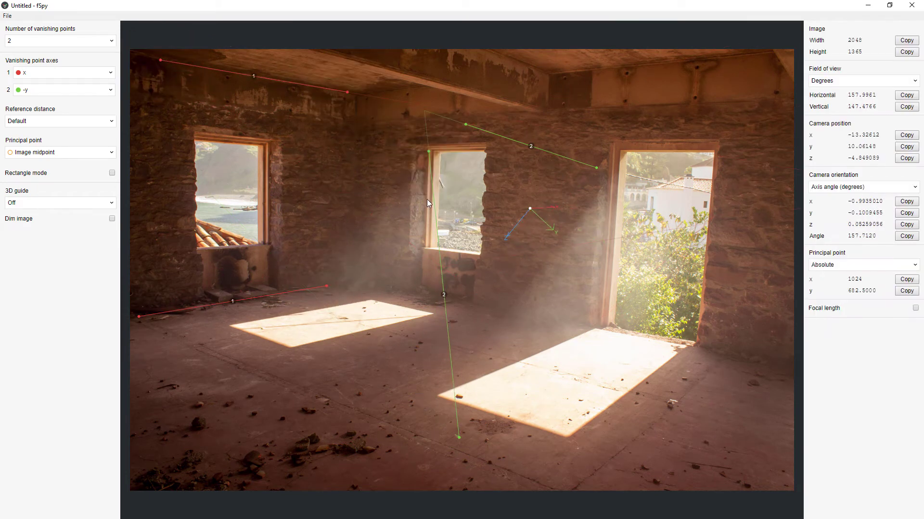
left_click_drag(460, 438, 426, 247)
mouse_move(466, 124)
left_mouse_down()
mouse_move(600, 166)
mouse_move(621, 151)
mouse_move(609, 325)
left_mouse_up()
left_click(915, 308)
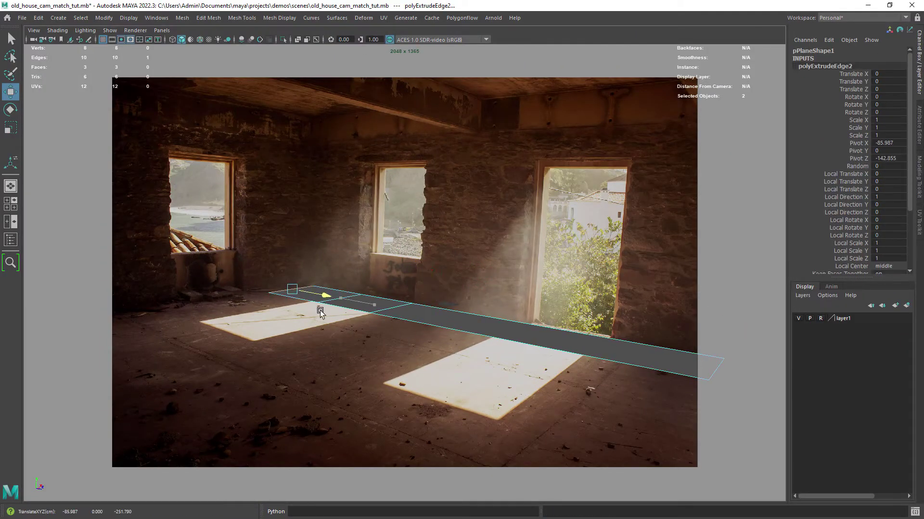
- Extrude the plane into a large floor and raise walls from its edges with Ctrl+E
left_click_drag(319, 309, 288, 356)
key("ctrl+e")
left_click_drag(387, 262, 392, 77)
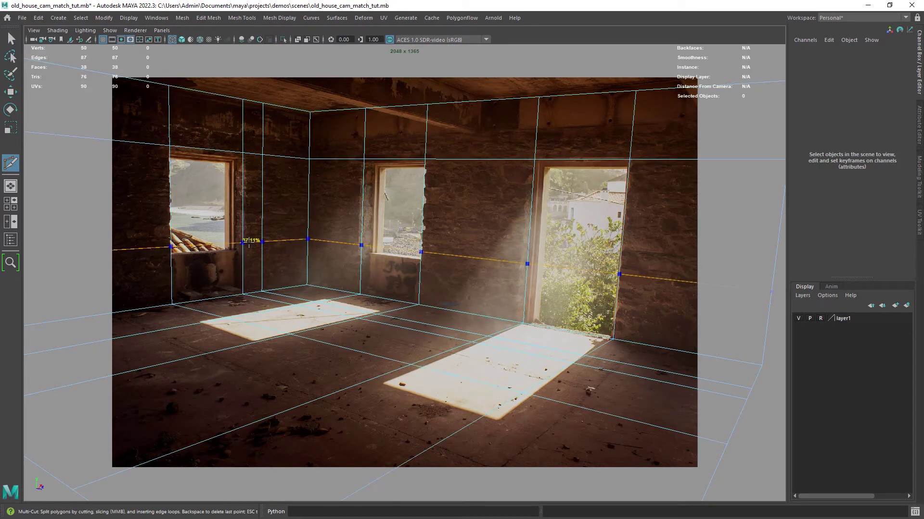
- Move the cube up under the ceiling beam, view in wireframe, then visit fSpy's 1.0.3 release page
mouse_move(353, 260)
left_mouse_down()
mouse_move(431, 119)
mouse_move(520, 130)
left_mouse_up()
key("4")
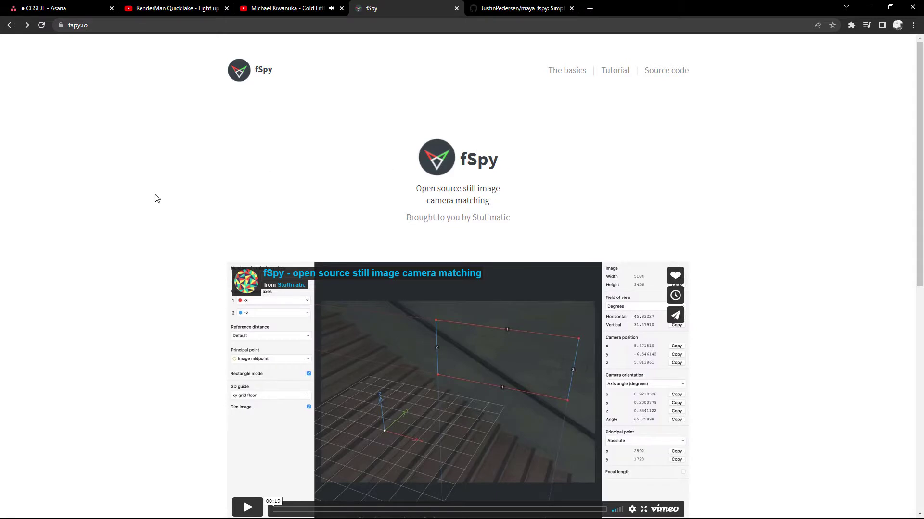
scroll(159, 202, "down", 5)
left_click(443, 301)
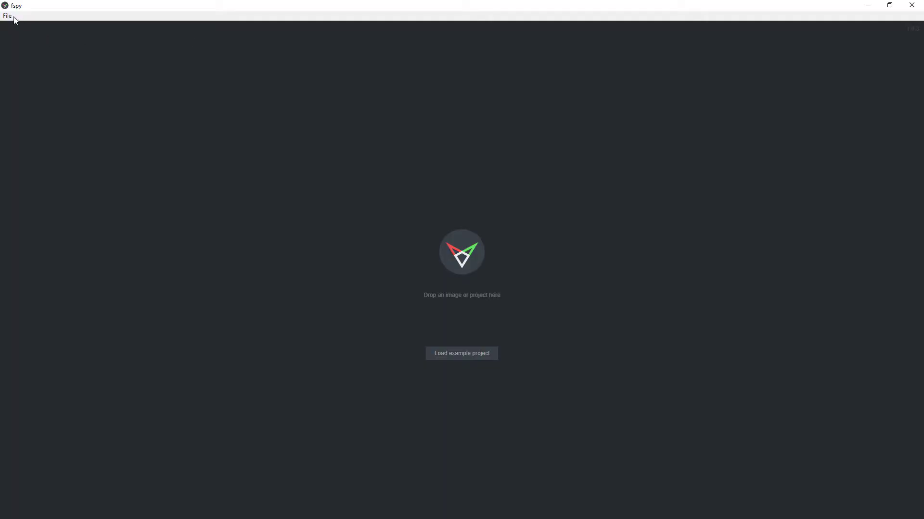
- Open the IMG_6022 old-house photo in fSpy with Dim image turned off
left_click(7, 16)
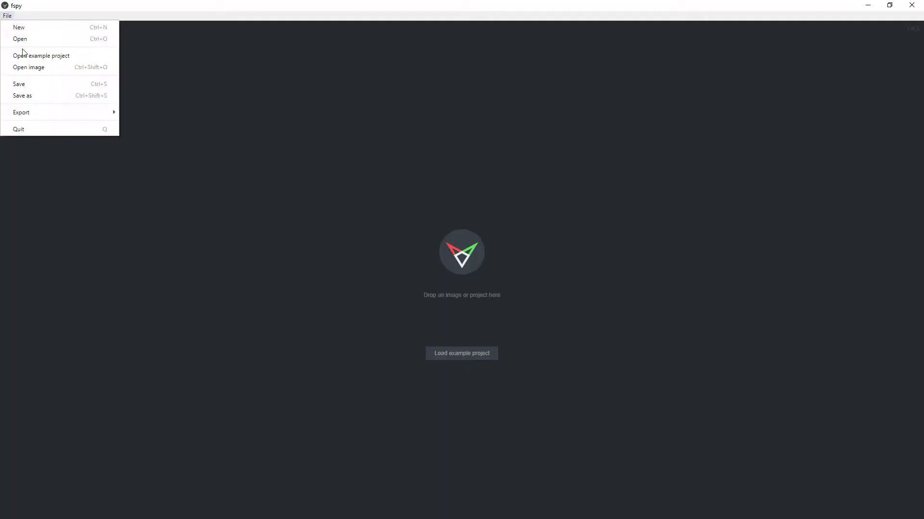
left_click(43, 73)
double_click(277, 87)
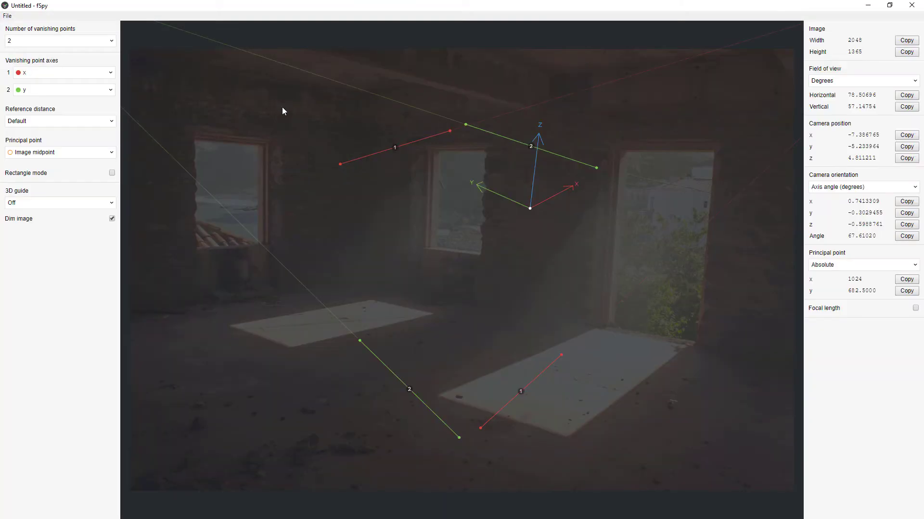
left_click(112, 219)
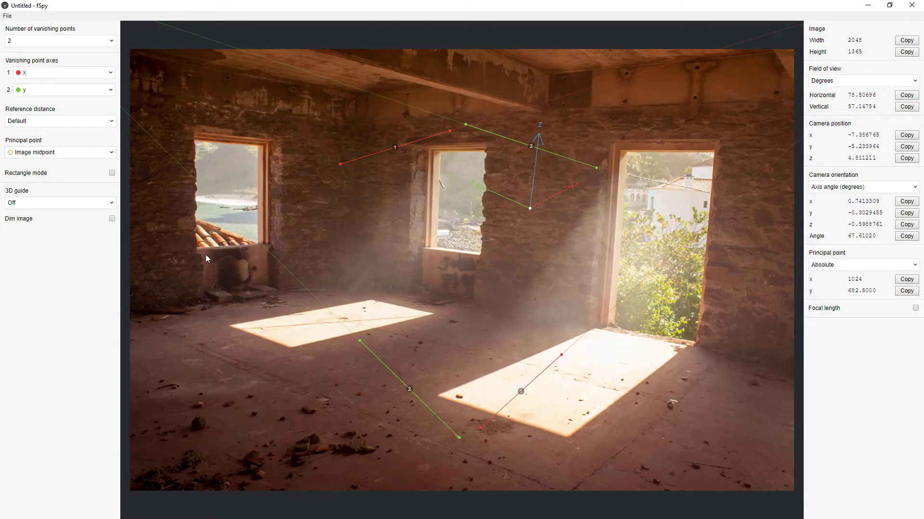
- Keep vanishing point axis 1 as x and set vanishing point axis 2 to -y
left_click(87, 75)
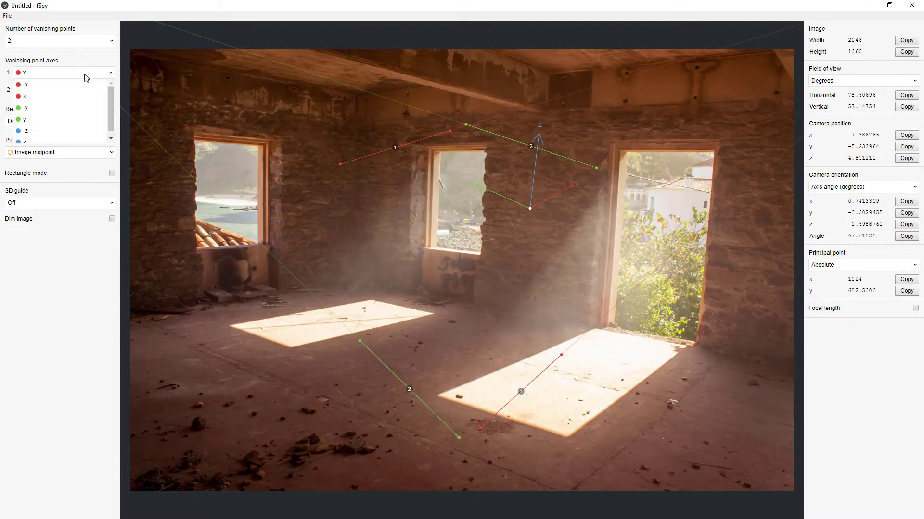
left_click(58, 96)
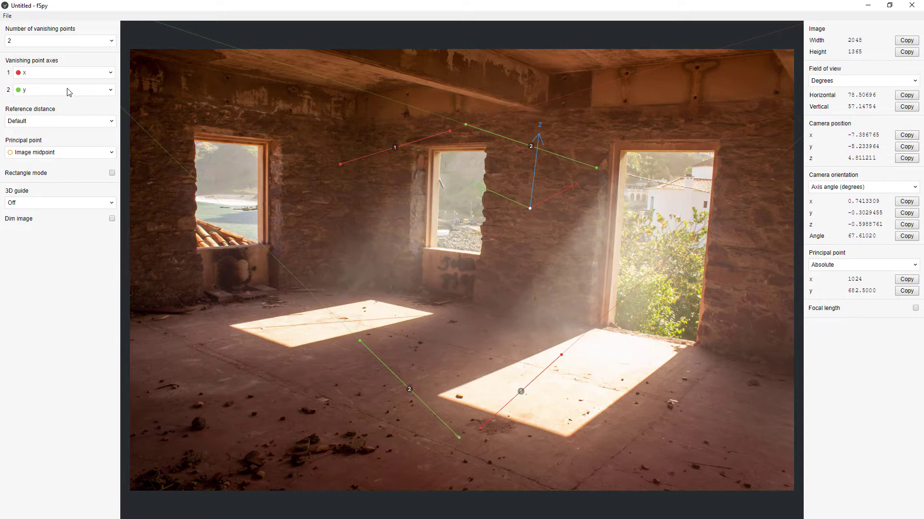
left_click(68, 91)
left_click(54, 126)
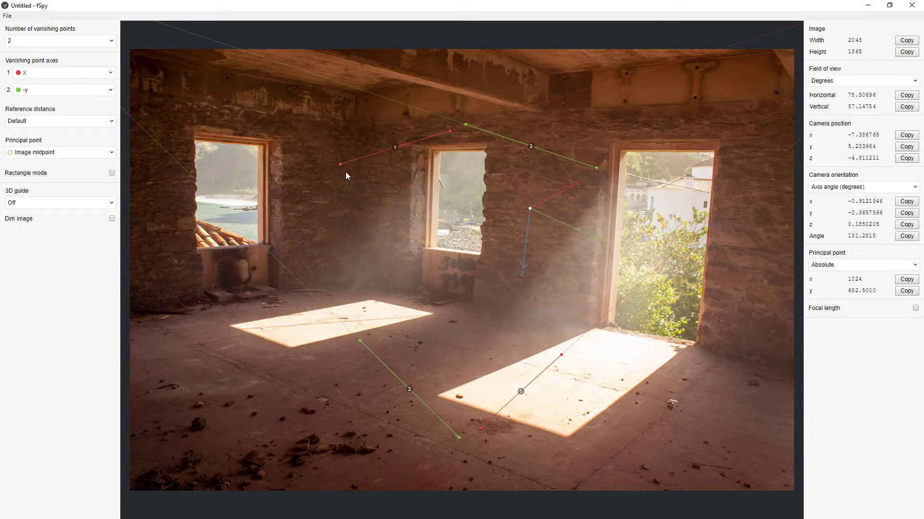
- Place the red vanishing lines along the floor and the ceiling beam
left_click_drag(340, 164, 143, 317)
mouse_move(449, 131)
left_mouse_down()
mouse_move(344, 252)
mouse_move(334, 290)
mouse_move(327, 286)
left_mouse_up()
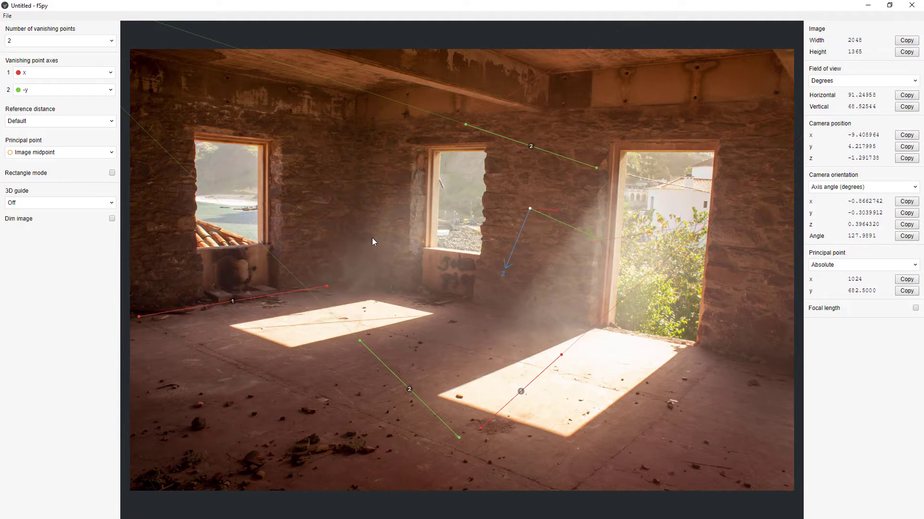
left_click_drag(480, 428, 160, 60)
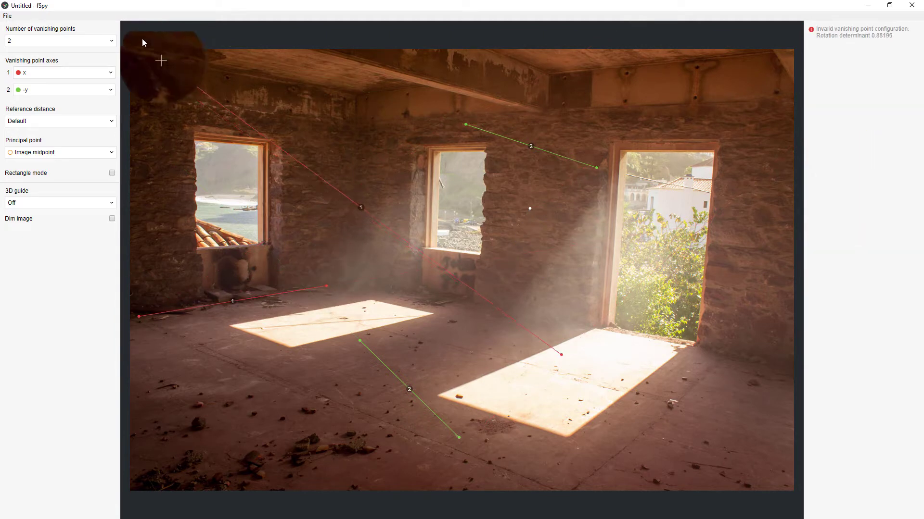
left_click_drag(562, 350, 348, 92)
- Align the green vanishing lines with the middle window edge and the doorframe
mouse_move(360, 341)
left_mouse_down()
mouse_move(355, 267)
mouse_move(417, 189)
mouse_move(429, 151)
left_mouse_up()
left_click_drag(460, 438, 425, 247)
left_click_drag(466, 124, 598, 290)
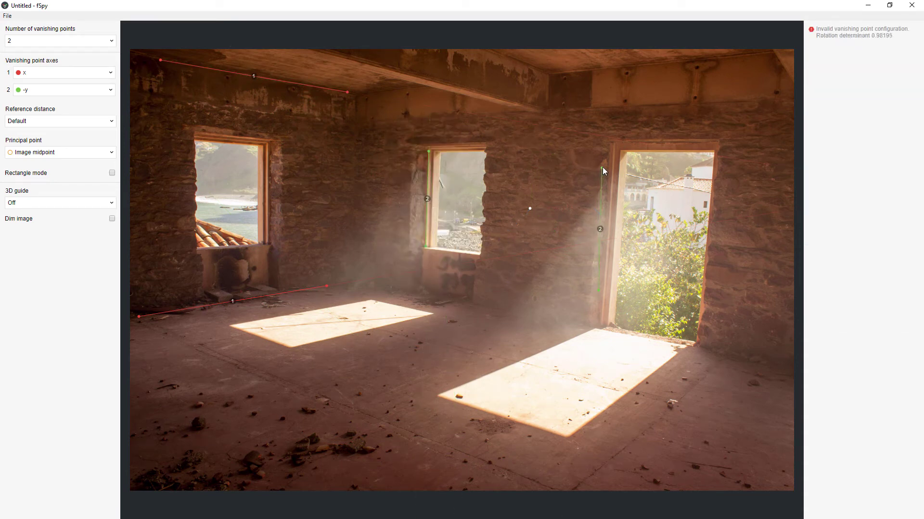
left_click_drag(596, 168, 620, 151)
left_click_drag(598, 290, 607, 324)
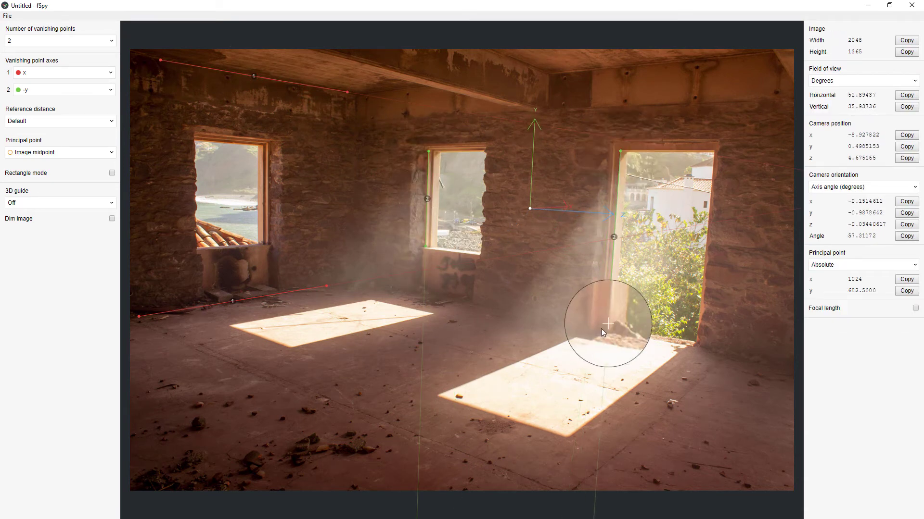
- Set the 3D guide to xz grid floor and enable Focal length output
left_click(60, 202)
left_click(29, 231)
left_click(915, 308)
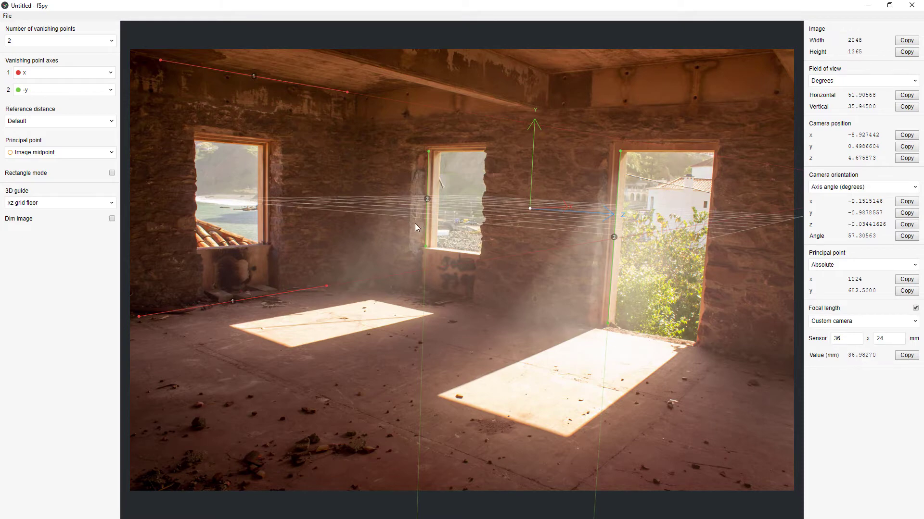
- Set a 1 meter reference distance along the z axis and move the origin onto the floor
left_click(58, 122)
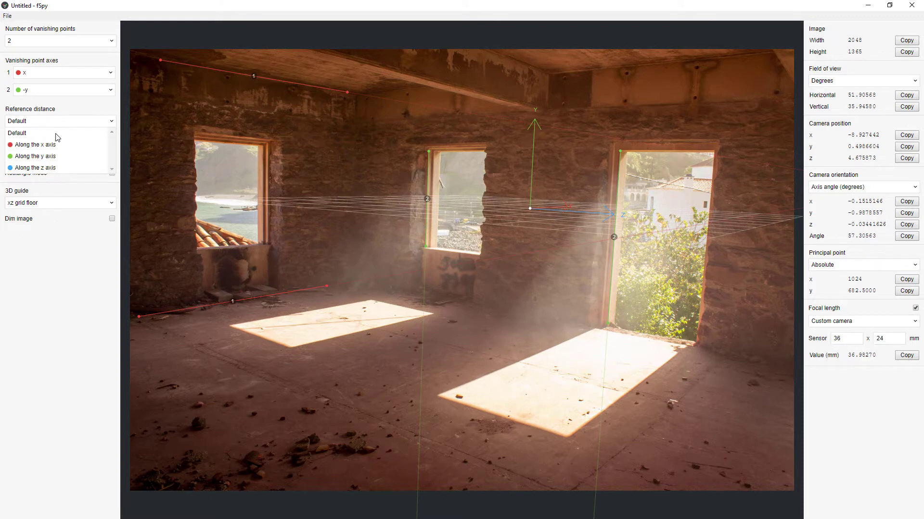
left_click(52, 167)
left_click_drag(530, 208, 495, 301)
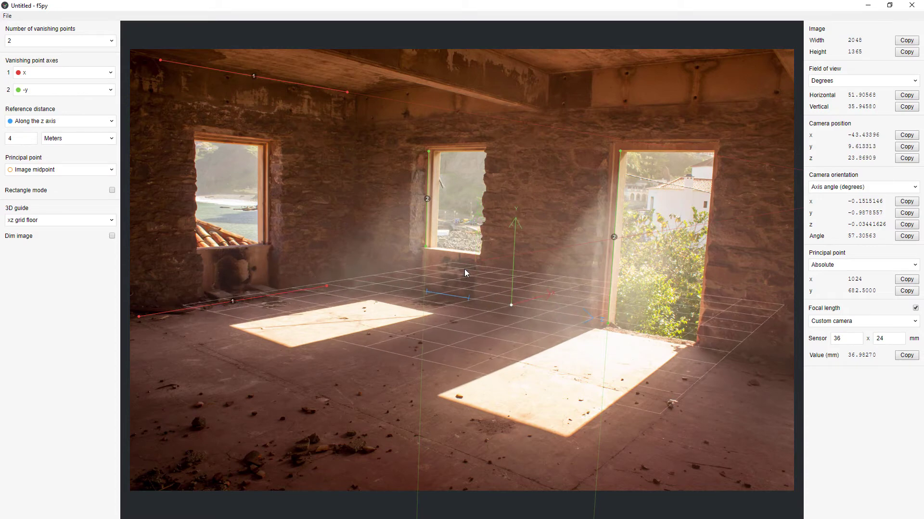
key("Tab")
left_click(39, 158)
left_click_drag(471, 299, 419, 290)
- Fine-tune the red and green line endpoints and origin for a ~35.8 mm, 53° solve
left_click_drag(161, 60, 142, 55)
left_click_drag(139, 316, 137, 317)
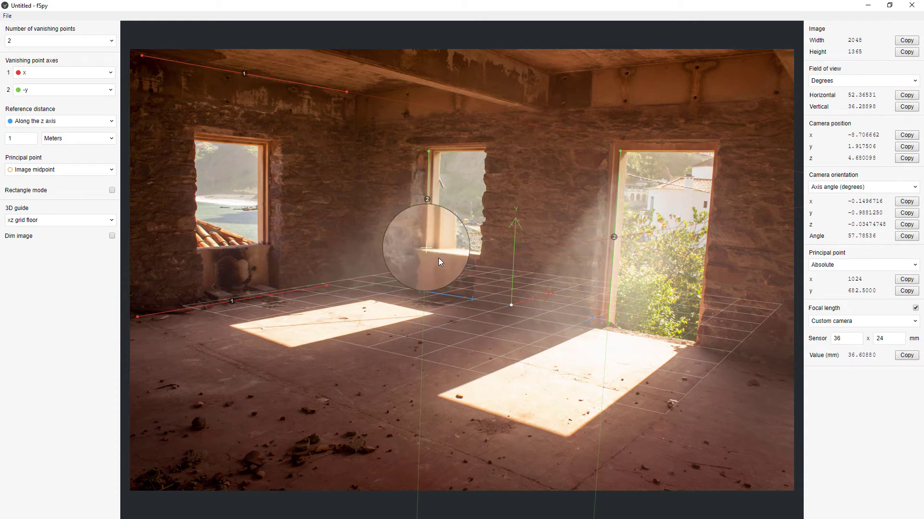
left_click_drag(424, 248, 426, 247)
left_click_drag(608, 323, 608, 323)
left_click_drag(511, 305, 511, 306)
left_click_drag(326, 286, 339, 291)
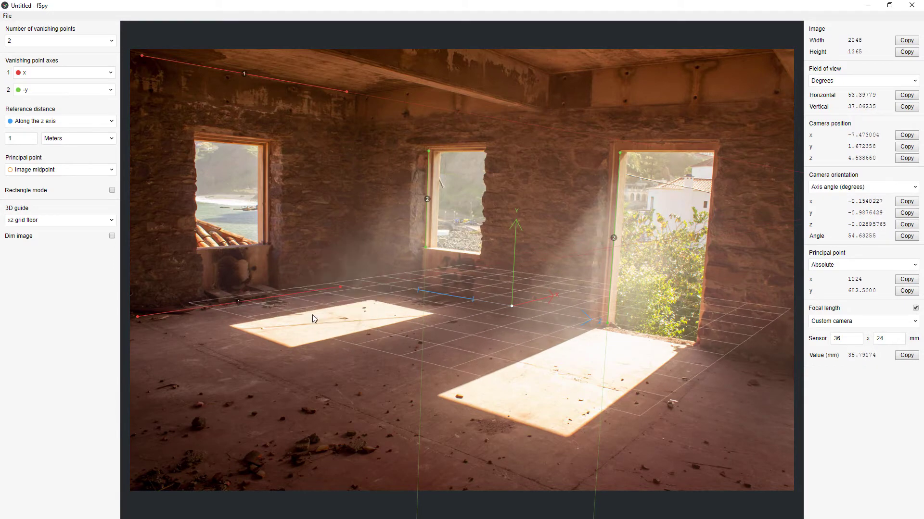
- Export camera parameters as JSON, changing the v1 file name to old_house_cam_match_v2.json
left_click(7, 16)
mouse_move(58, 112)
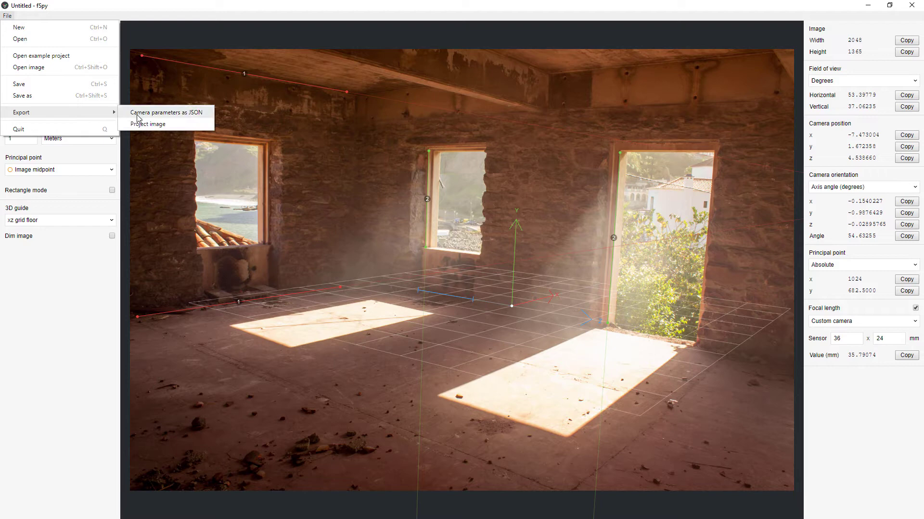
left_click(138, 113)
scroll(336, 144, "down", 3)
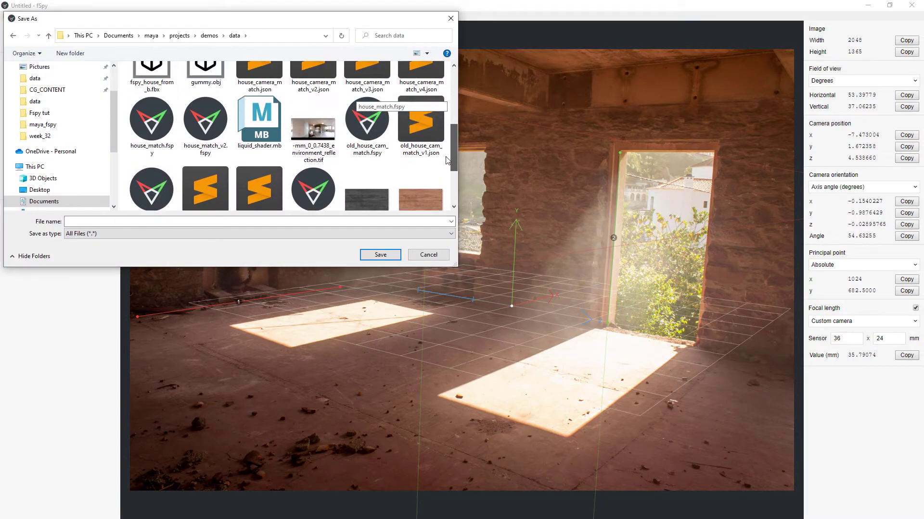
left_click(425, 137)
left_click(132, 223)
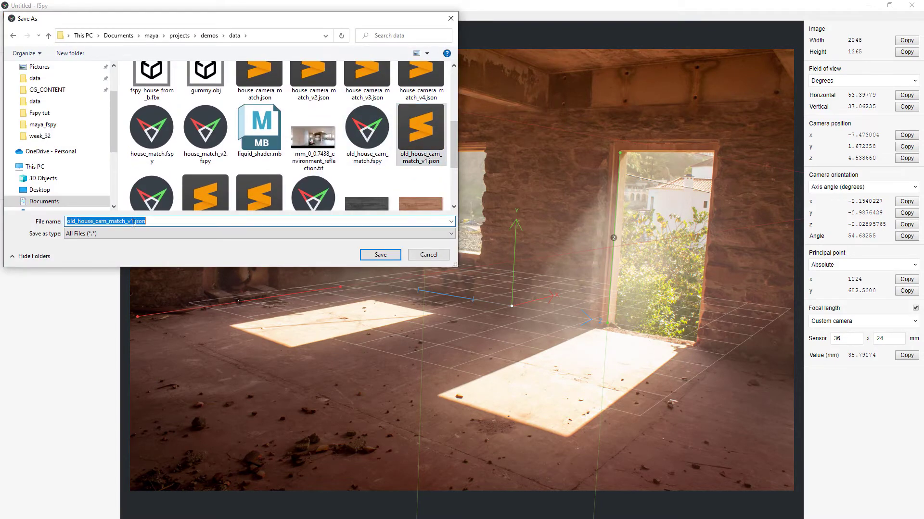
left_click(132, 222)
key("BackSpace")
type("2")
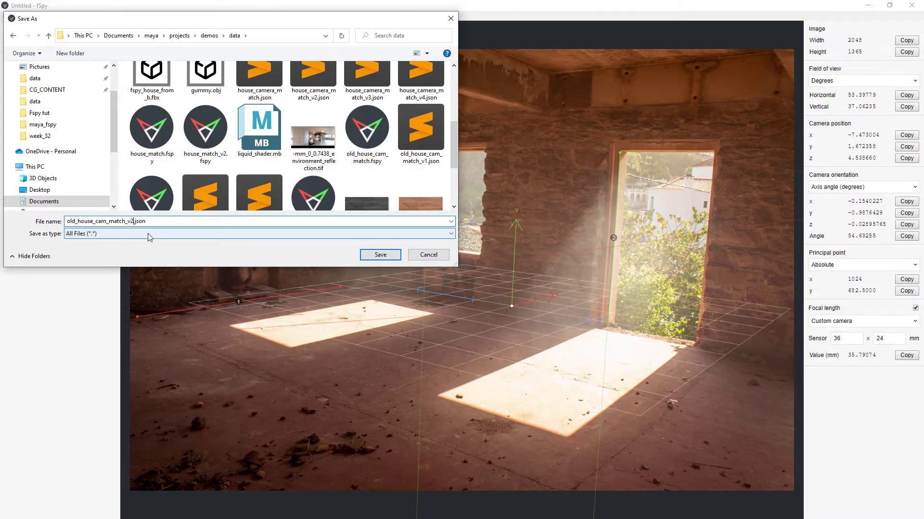
key("Return")
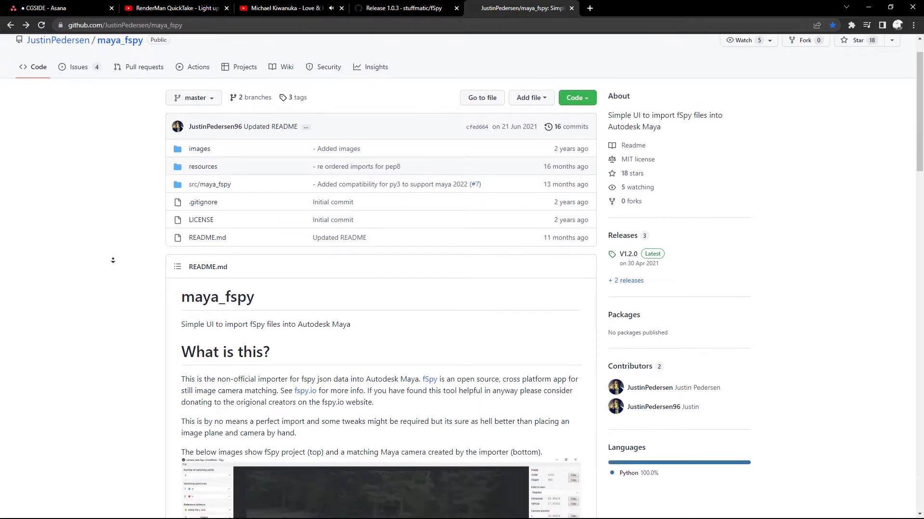
- Read the maya_fspy README install steps, highlighting the scripts-folder path, then switch to Documents\maya\2022\scripts
scroll(116, 236, "down", 8)
scroll(116, 279, "down", 10)
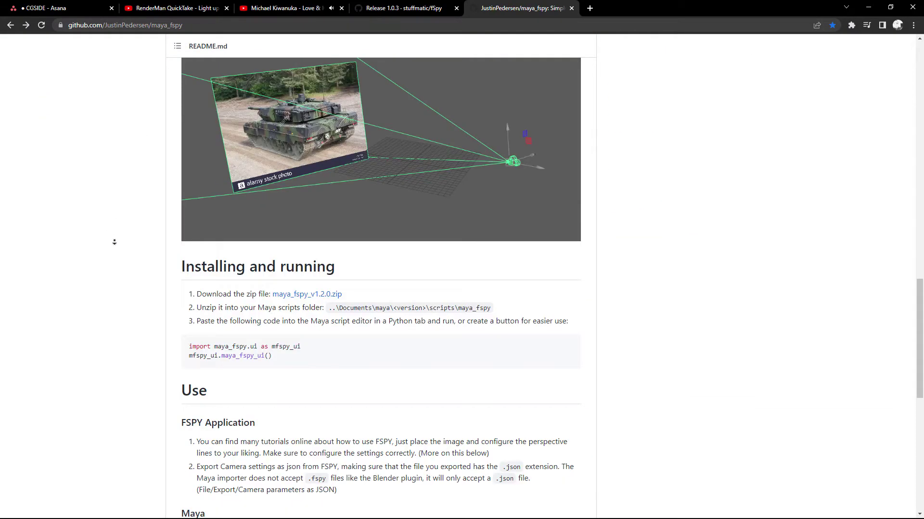
scroll(115, 242, "down", 2)
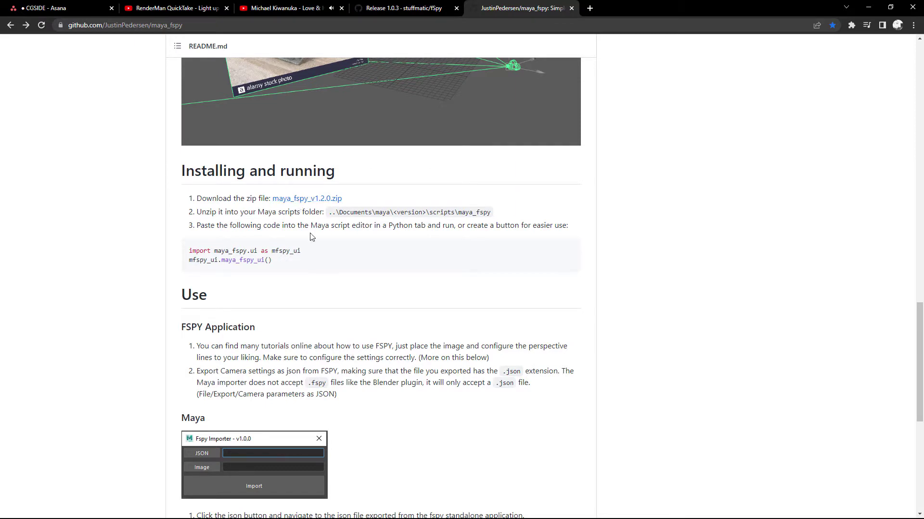
left_click_drag(203, 215, 314, 215)
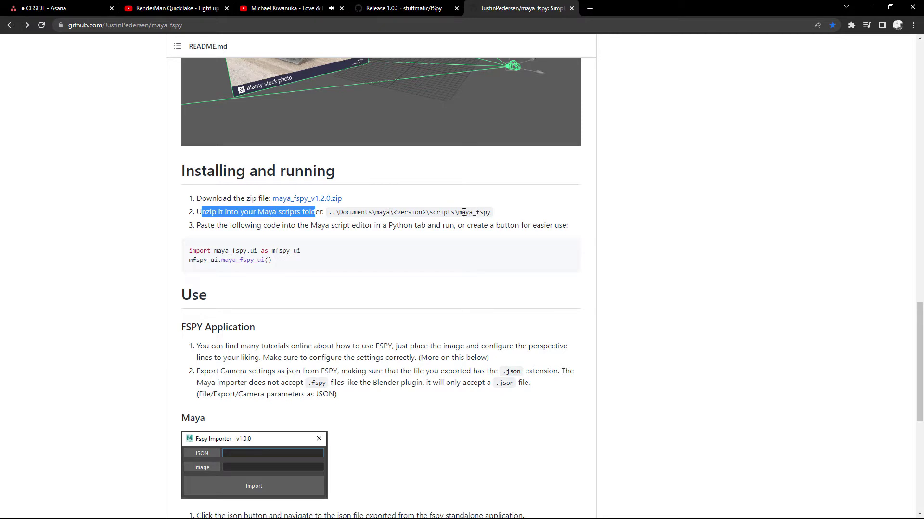
left_click_drag(458, 212, 484, 213)
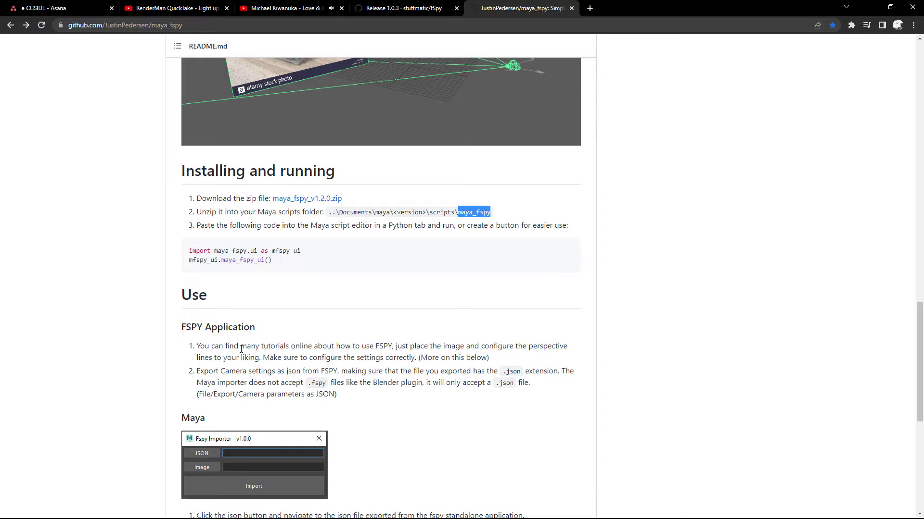
key("alt+Tab")
- Check the Maya 2022 scripts folder path and maya_fspy_backup, then enter the maya_fspy folder
left_click(206, 32)
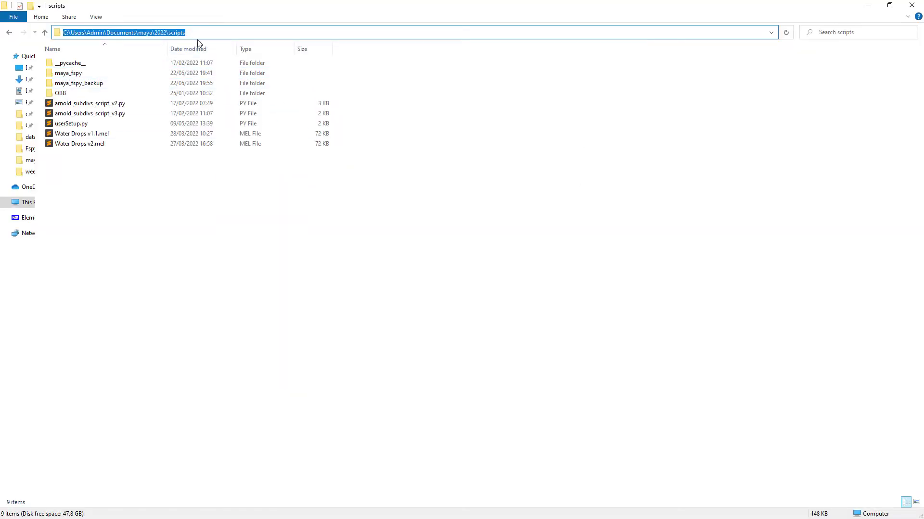
left_click(83, 85)
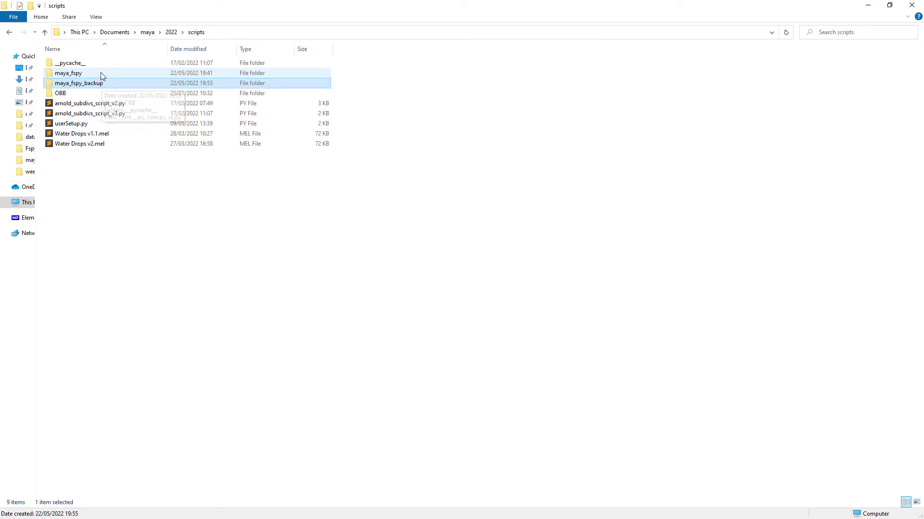
double_click(68, 73)
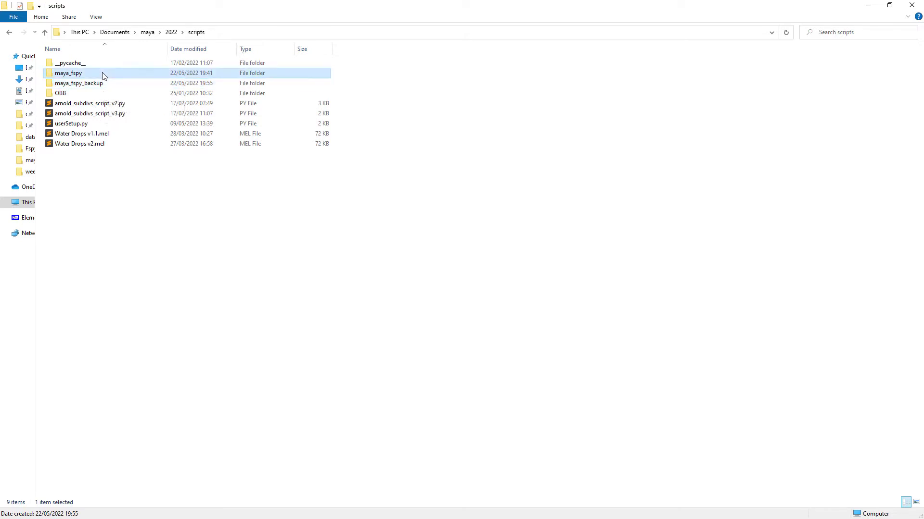
- Open core.py and review the create_camera_and_plane focal-length and render-resolution code
double_click(93, 84)
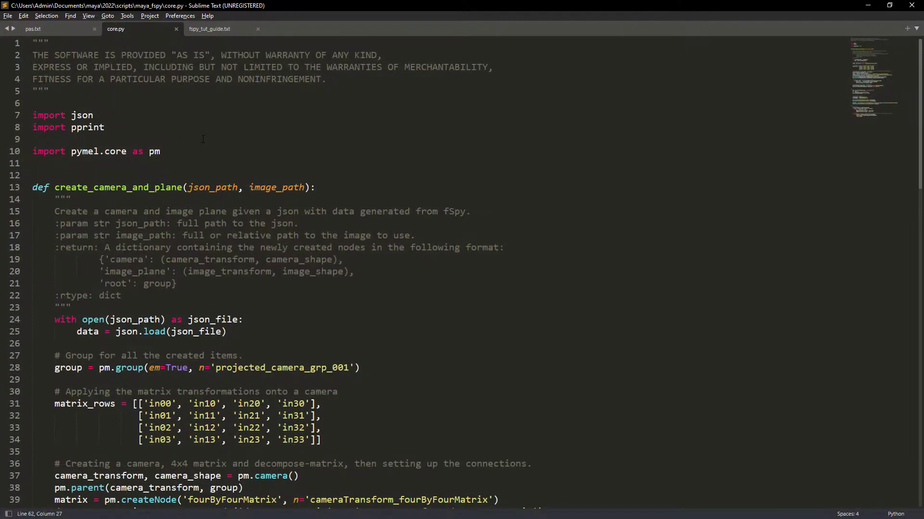
mouse_move(877, 56)
left_mouse_down()
mouse_move(871, 91)
mouse_move(875, 51)
mouse_move(871, 61)
left_mouse_up()
left_click(60, 139)
left_click_drag(60, 140, 177, 140)
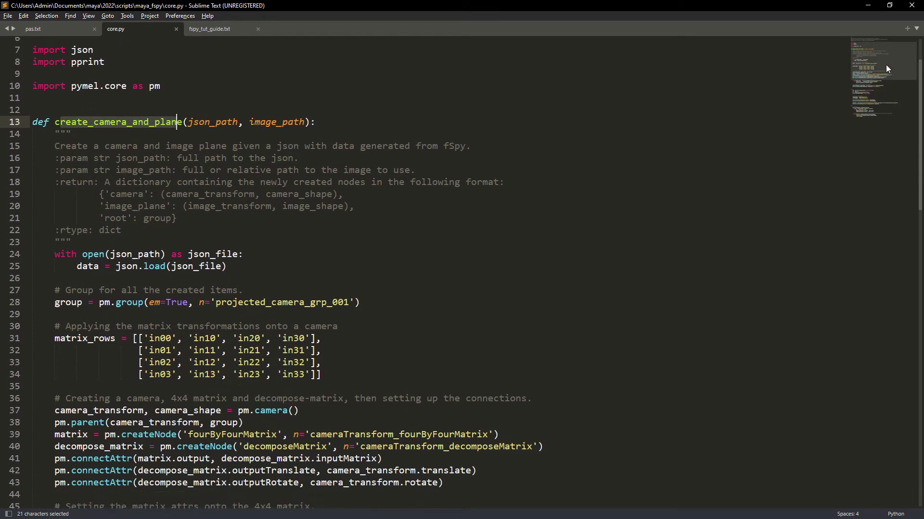
left_click_drag(885, 65, 879, 102)
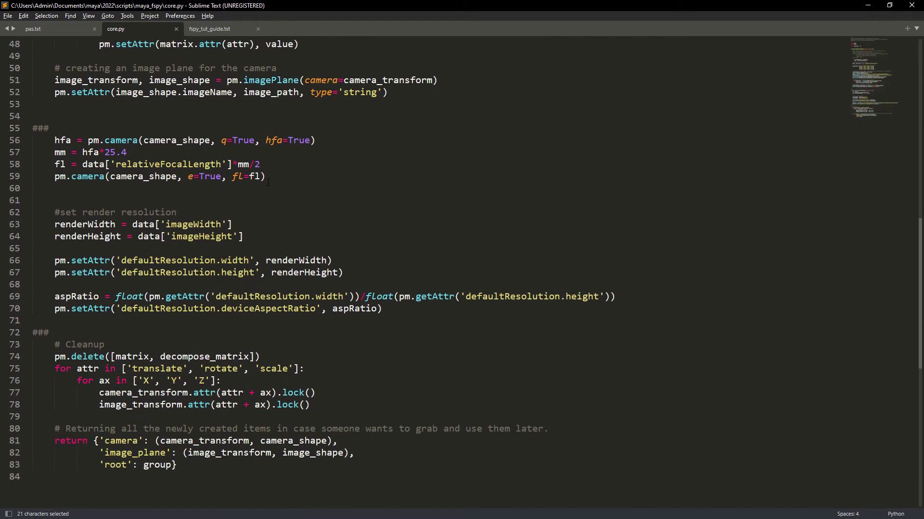
mouse_move(265, 176)
left_mouse_down()
mouse_move(82, 164)
mouse_move(17, 140)
left_mouse_up()
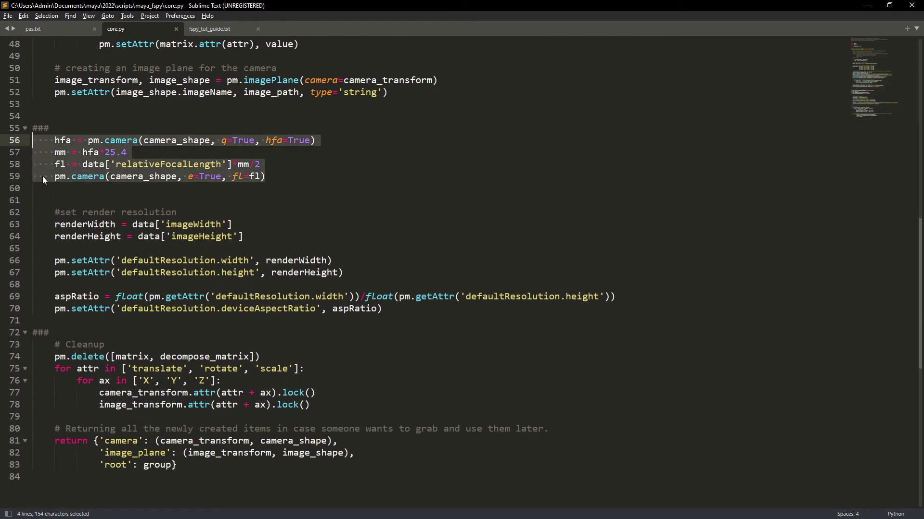
left_click_drag(397, 308, 9, 212)
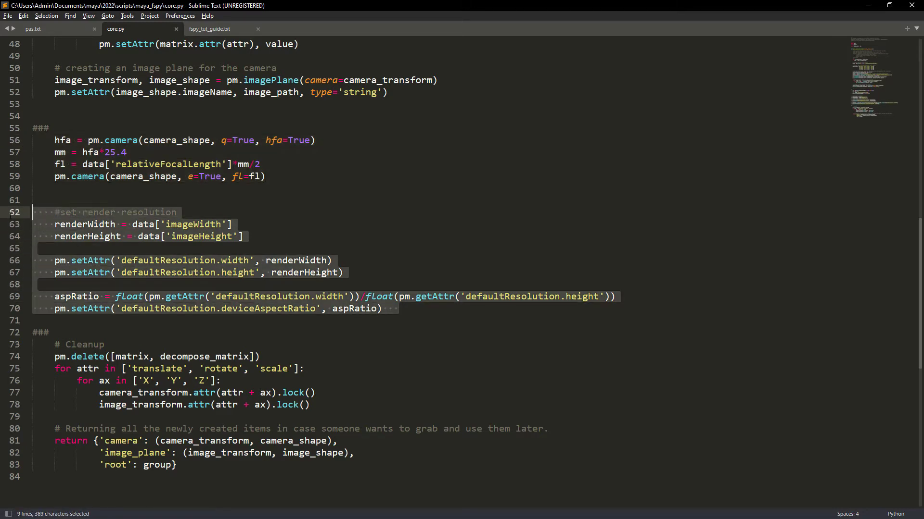
- Fold, unfold and select the added ### block, then save core.py
left_click(25, 129)
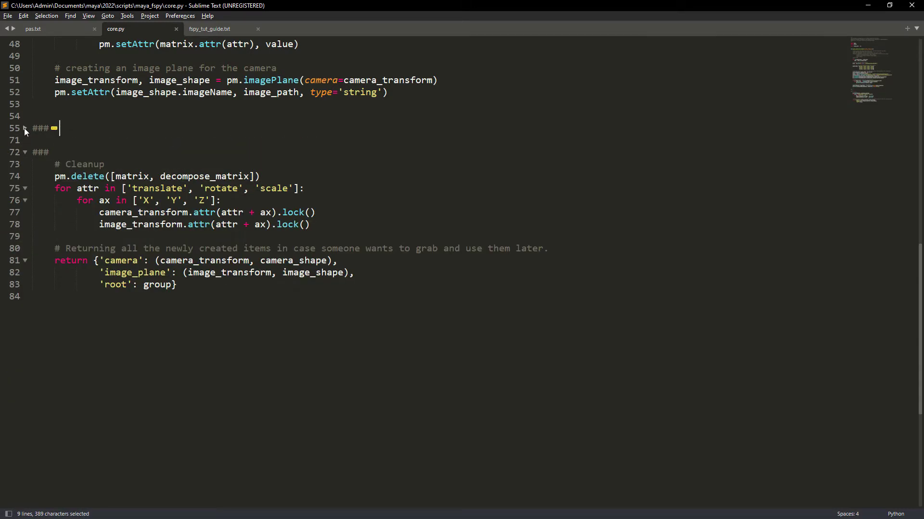
left_click(25, 128)
left_click(25, 128)
left_click_drag(33, 128, 49, 332)
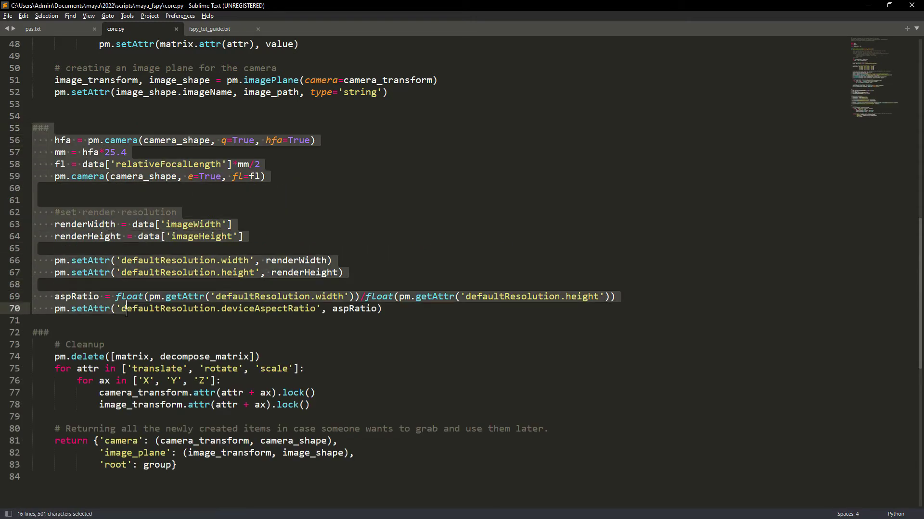
left_click(8, 15)
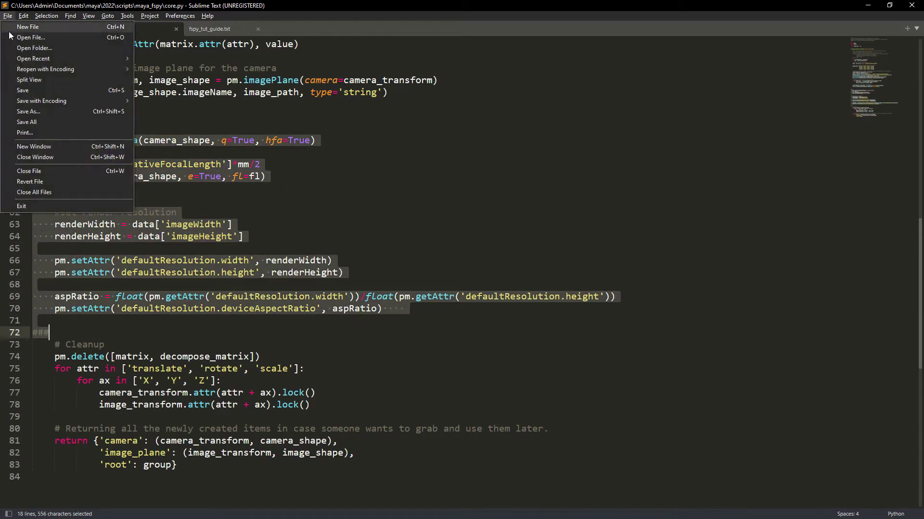
left_click(28, 87)
left_click(355, 179)
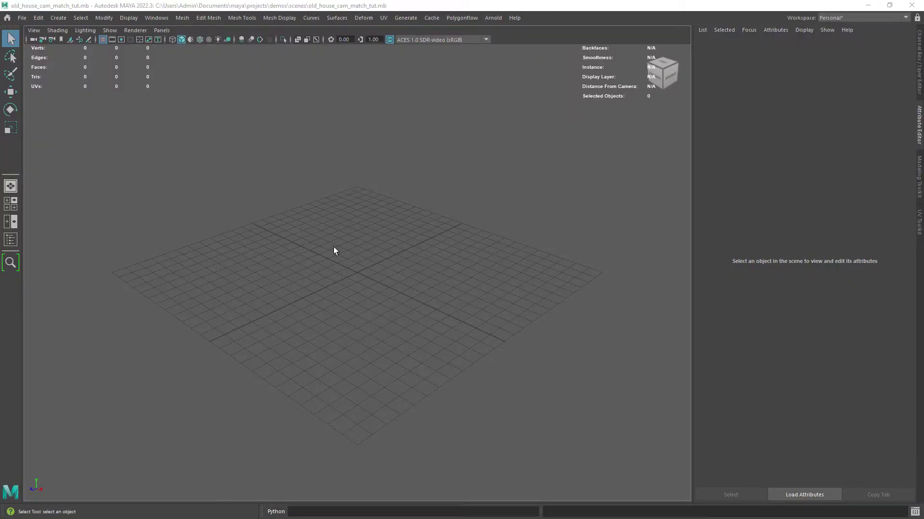
- Select the two-line maya_fspy launch code on the GitHub page
key("alt+Tab")
key("alt+Tab")
key("alt+Tab")
key("alt+Tab")
key("alt+Tab")
key("alt+Tab")
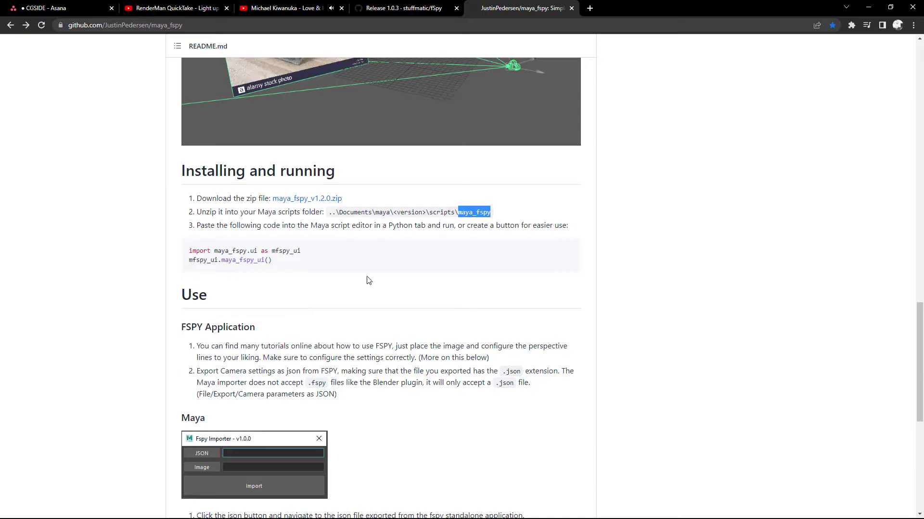
left_click_drag(274, 260, 189, 249)
- Run the copied launch code in Maya's Python command line to open the Fspy Importer
key("ctrl+c")
key("alt+Tab")
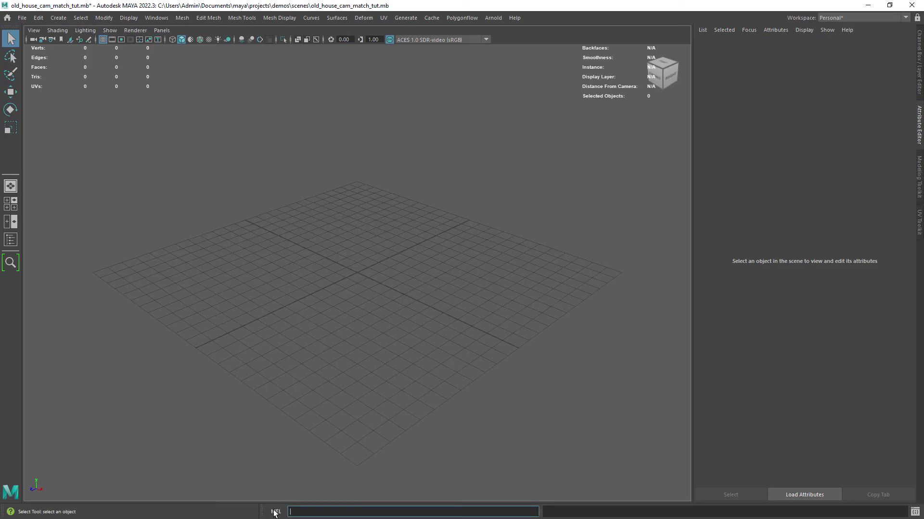
left_click(275, 511)
key("ctrl+v")
key("Return")
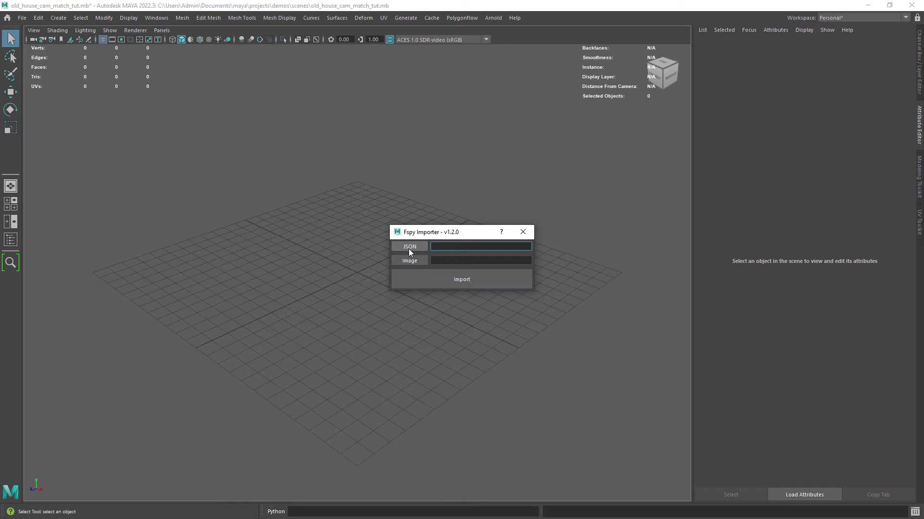
- Import the exported camera JSON with IMG_6022 copy.jpg as the image plane
left_click(410, 247)
left_click(331, 434)
double_click(429, 325)
left_click(410, 260)
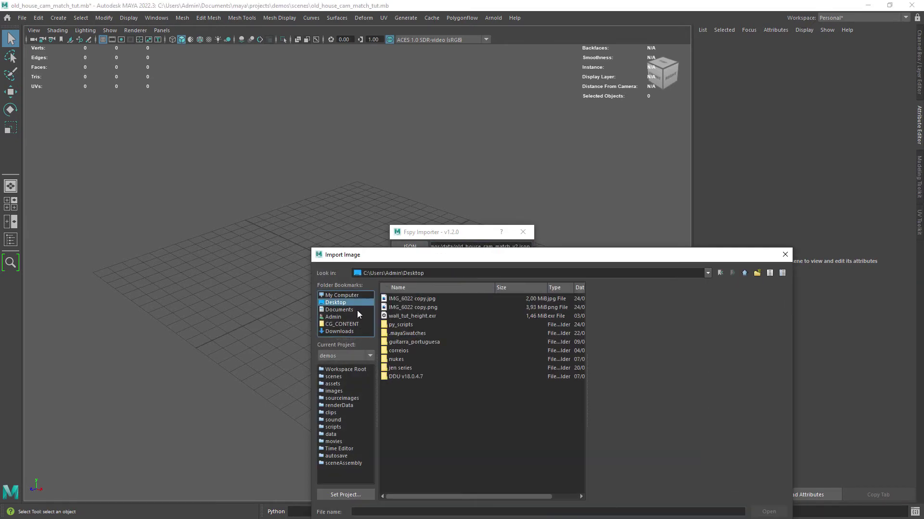
left_click(426, 299)
double_click(431, 298)
left_click(469, 286)
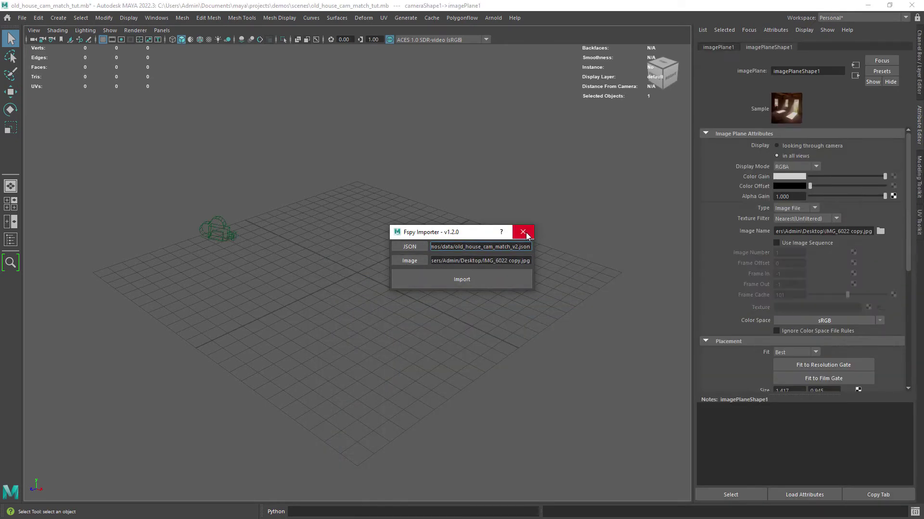
left_click(522, 232)
- Look through camera1 with the resolution gate and verify focal length 35.791
mouse_move(488, 315)
left_mouse_down("alt")
mouse_move(268, 304)
mouse_move(145, 124)
left_mouse_up("alt")
key("Up")
left_click(33, 30)
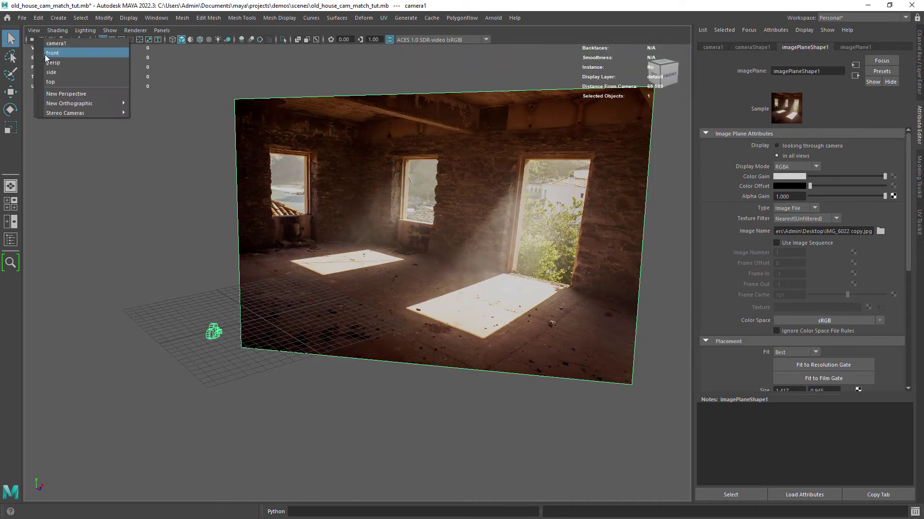
left_click(51, 52)
left_click(122, 39)
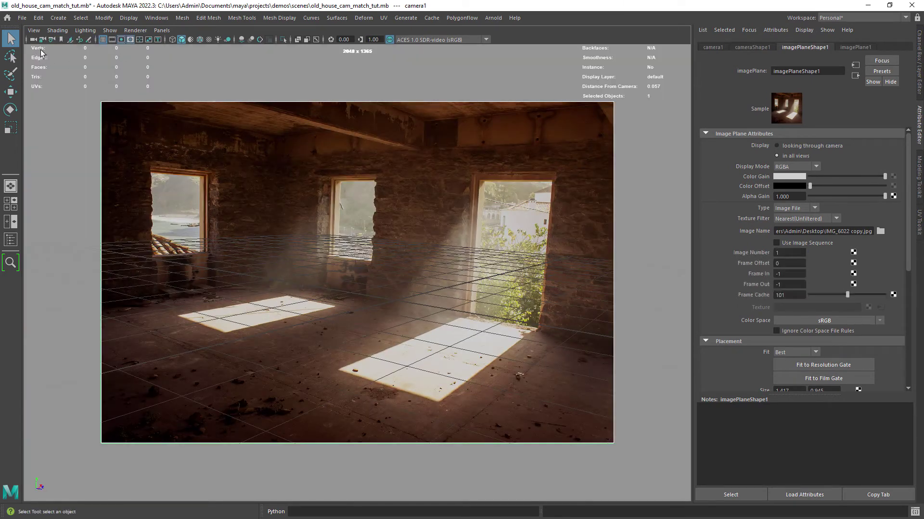
left_click(752, 46)
double_click(783, 167)
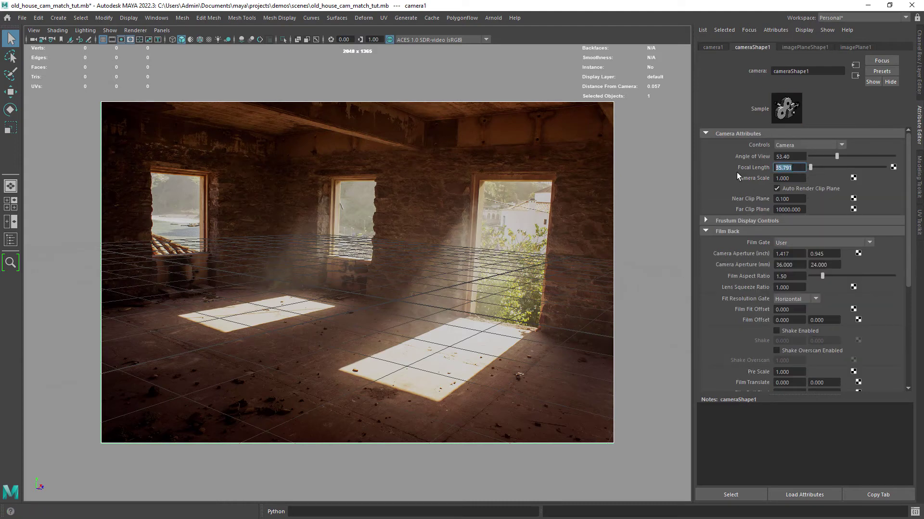
left_click(170, 91)
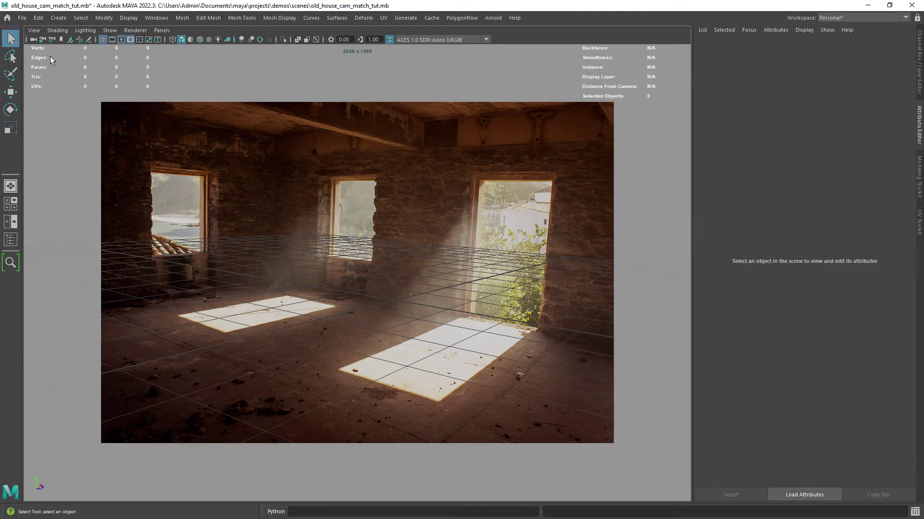
- Turn off the resolution gate and create a polygon plane for the floor, showing its construction inputs
left_click(121, 40)
right_click_drag(389, 301, 359, 296, "shift")
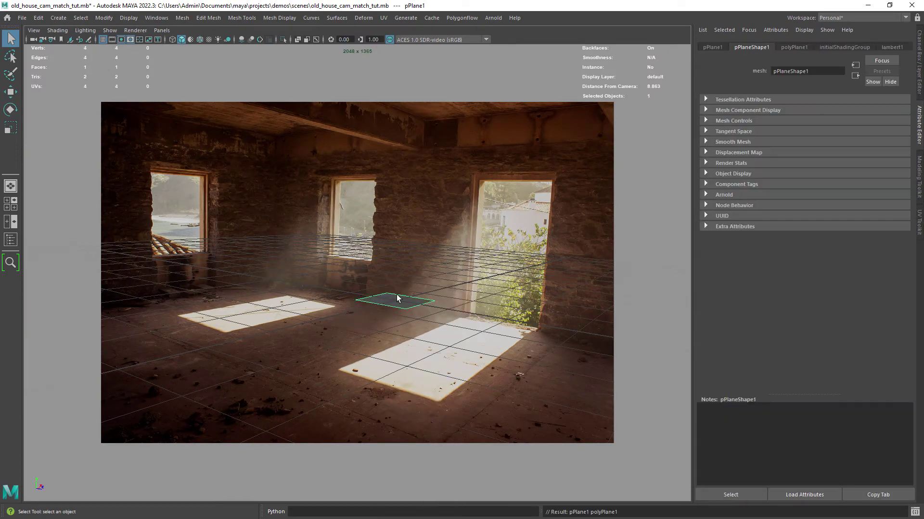
left_click(920, 88)
left_click(839, 159)
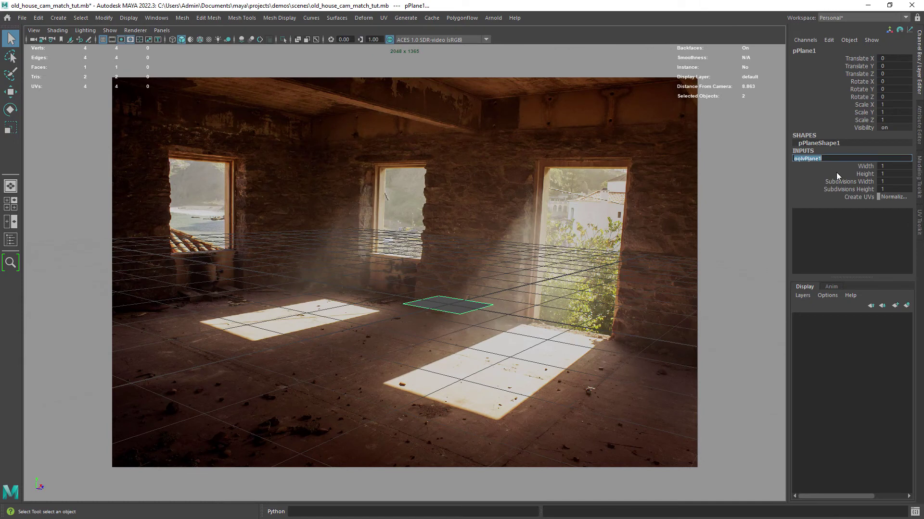
left_click(891, 166)
key("Tab")
- Move the floor plane back along Z and left toward the sunlit patch
left_click(500, 304)
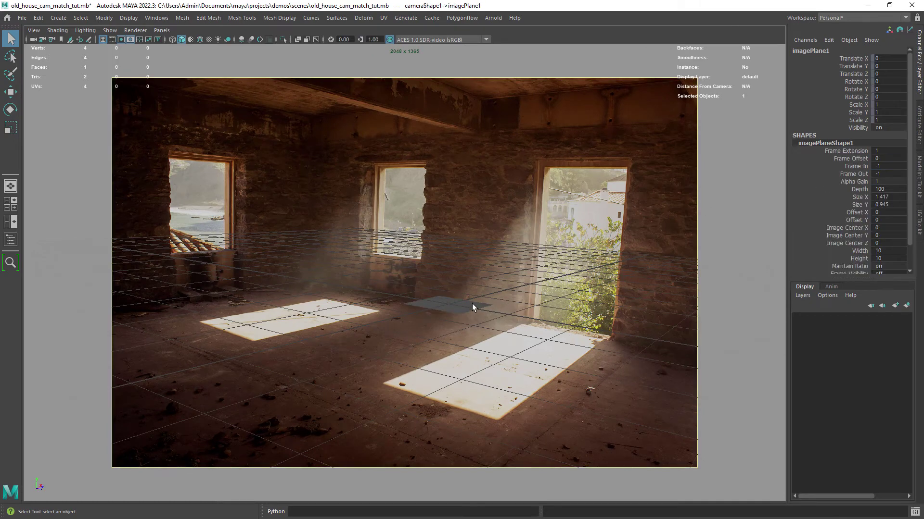
key("w")
left_click_drag(483, 313, 407, 310)
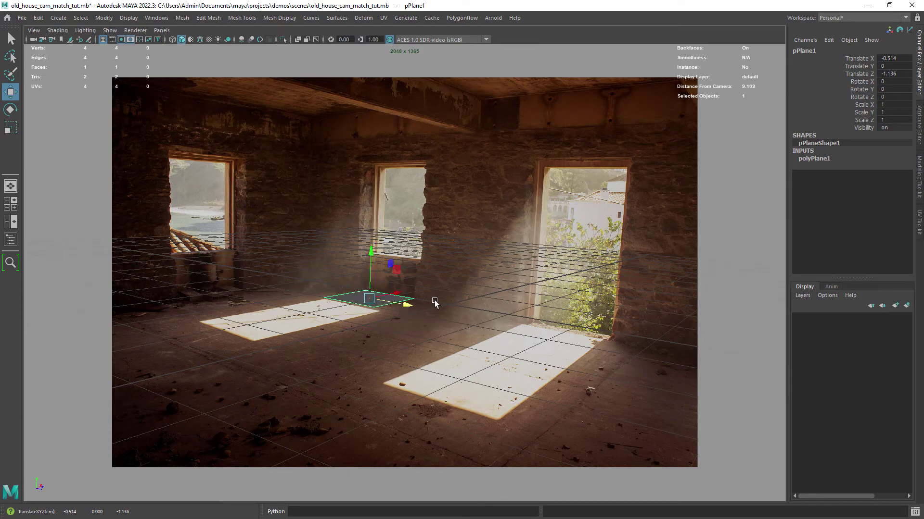
middle_click_drag(435, 303, 446, 304)
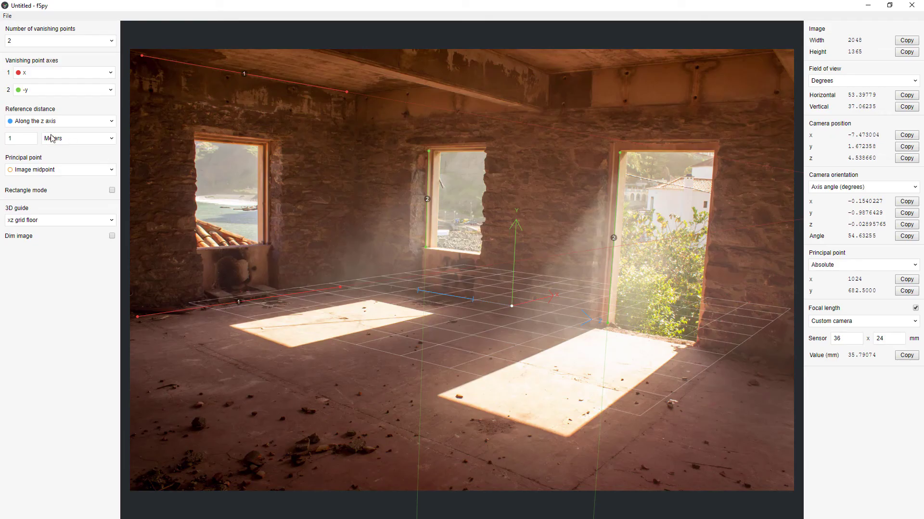
left_click_drag(25, 139, 2, 141)
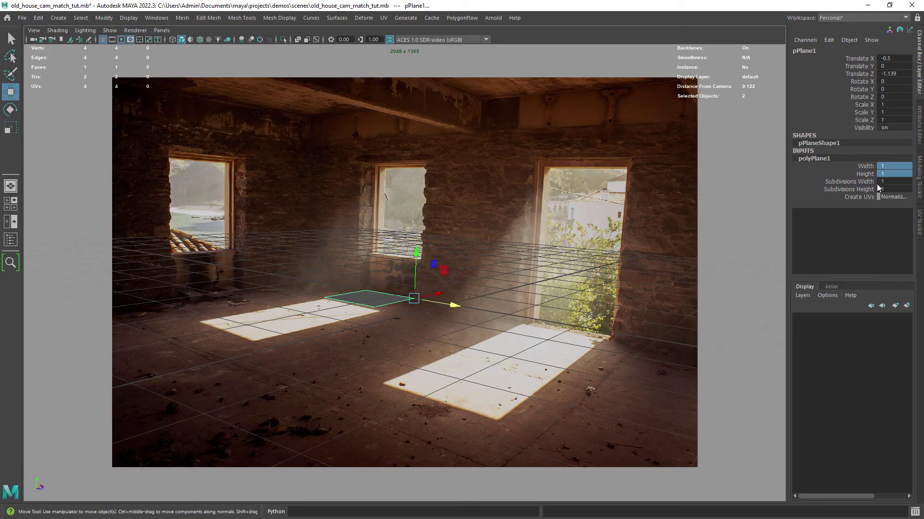
- Undo the plane size change of 100, then set pPlane1 Scale X and Scale Z to 100
left_click(889, 173)
type("0")
key("Return")
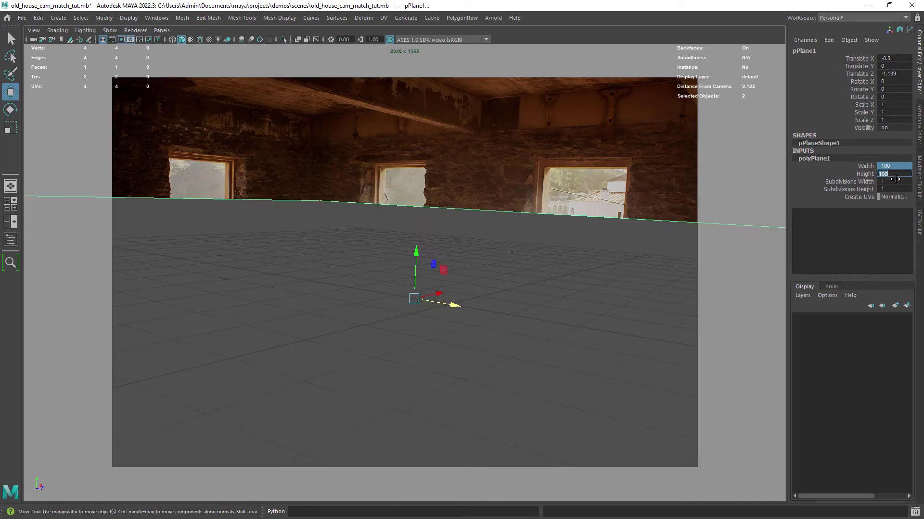
key("ctrl+z")
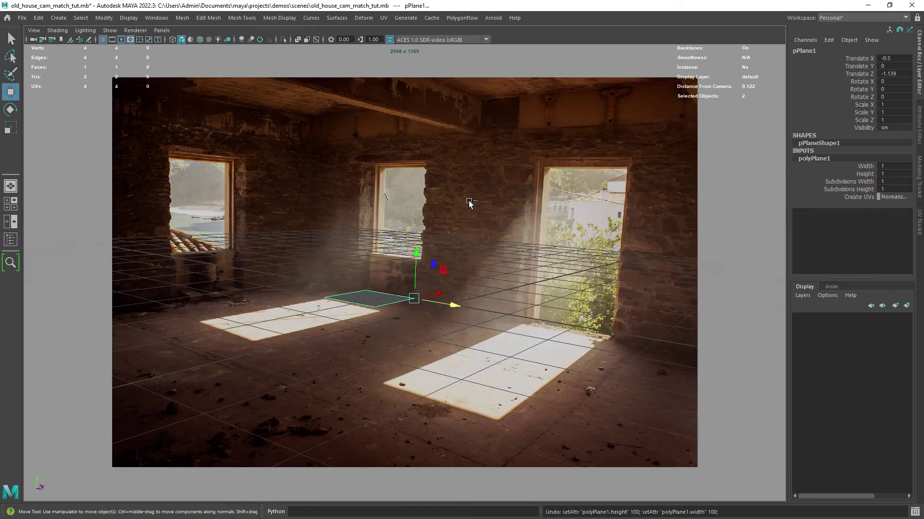
left_click_drag(891, 104, 892, 116)
left_click(891, 108)
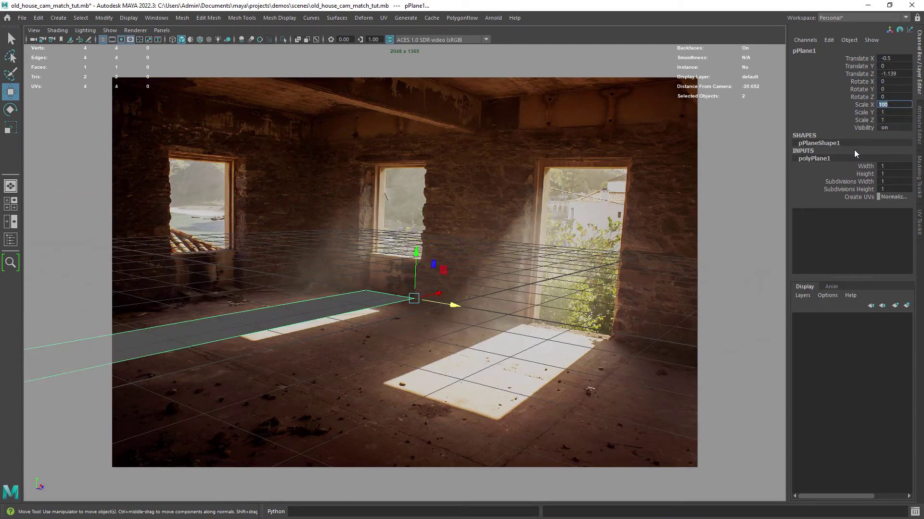
key("Return")
- In the Outliner, set the persp camera's Far Clip Plane to 100000
left_click(342, 247)
scroll(355, 230, "down", 5)
scroll(330, 212, "down", 3)
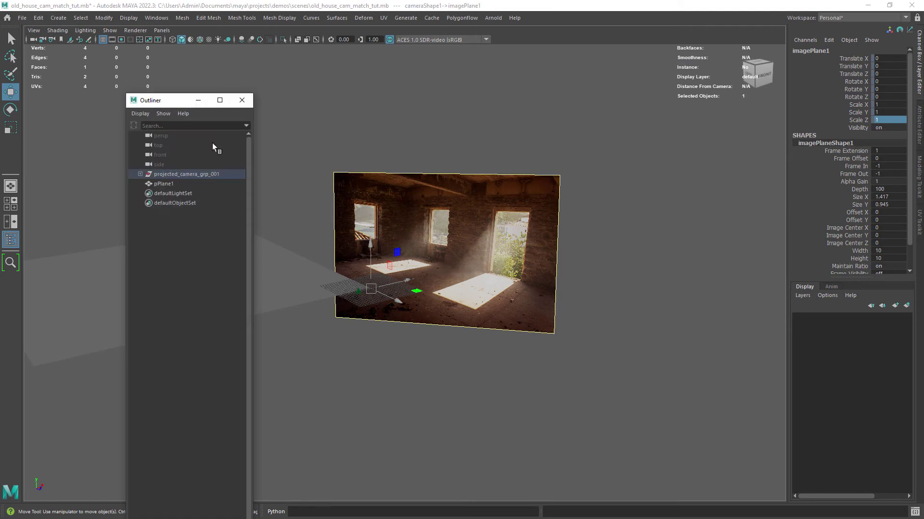
left_click(64, 166)
left_click(119, 178)
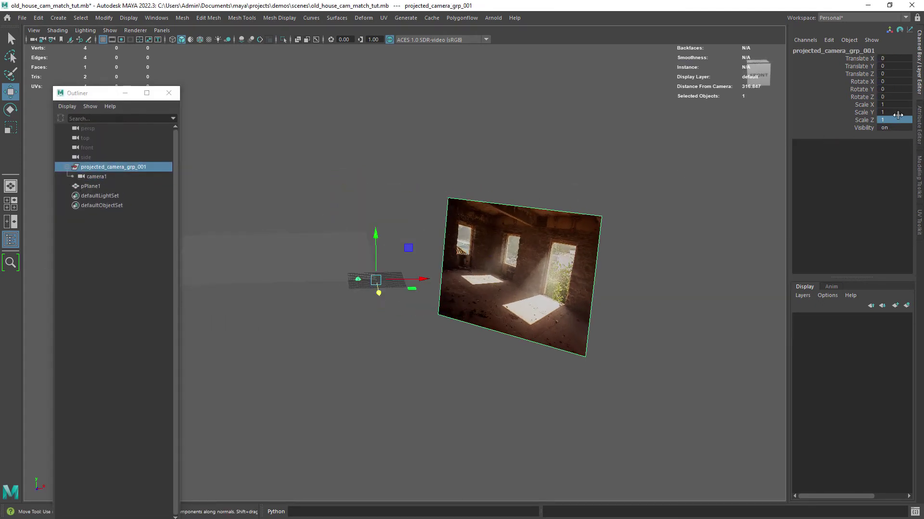
type("100")
key("Return")
left_click(88, 128)
key("ctrl+a")
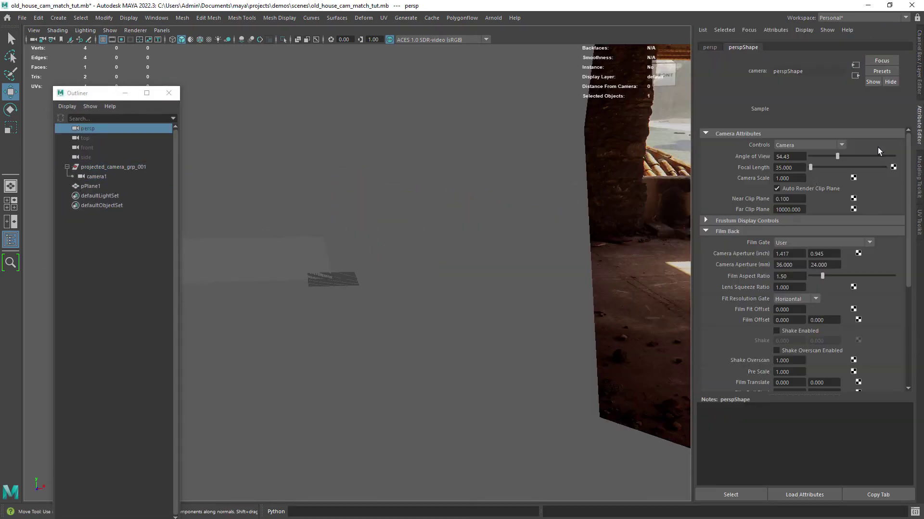
type("0")
key("Return")
- Look through camera1, close the Outliner, and shift pPlane1 to sit on the photo's floor
left_click(34, 30)
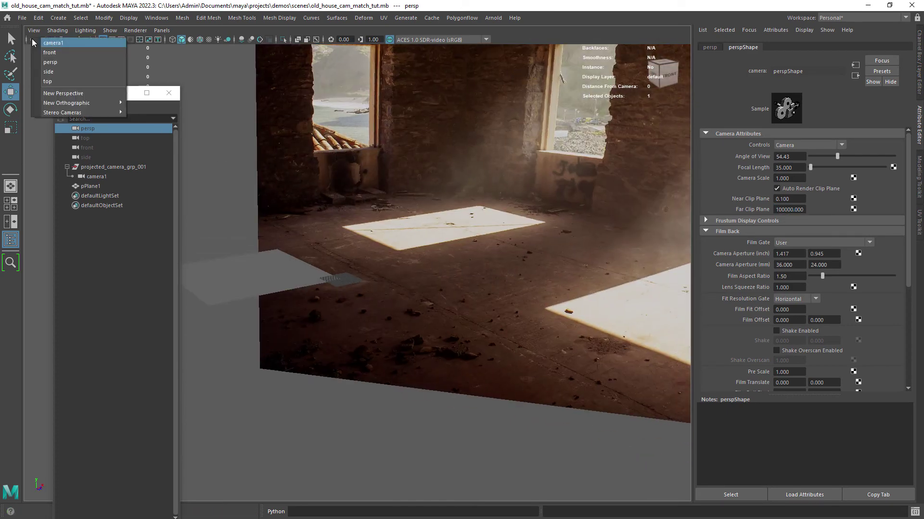
left_click(149, 97)
left_click(361, 307)
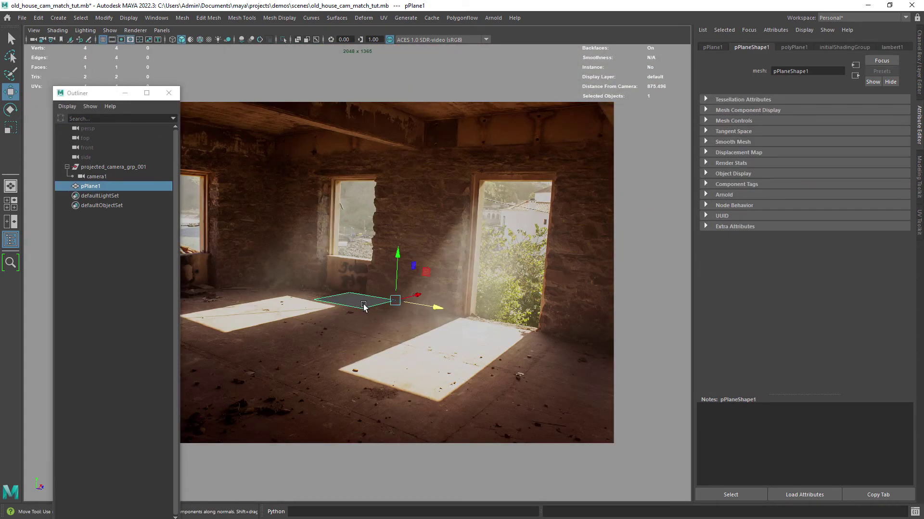
middle_click_drag(363, 307, 406, 309)
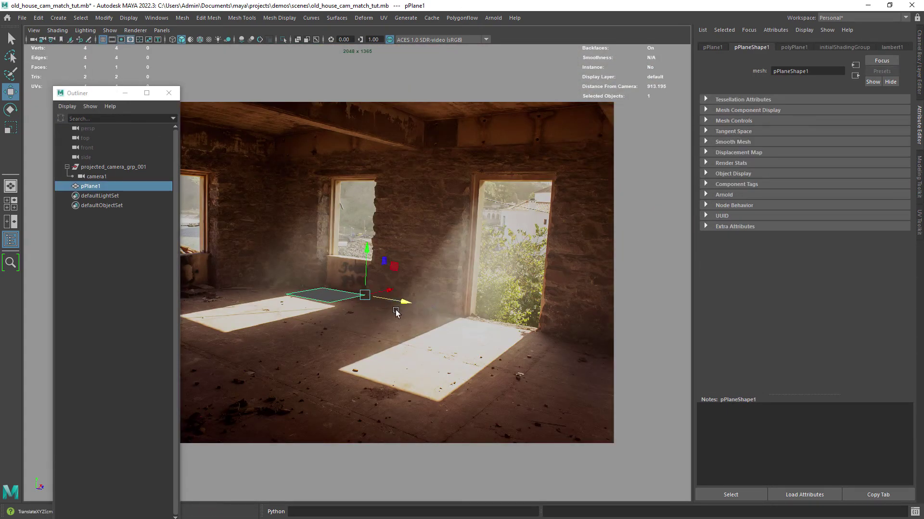
left_click(168, 93)
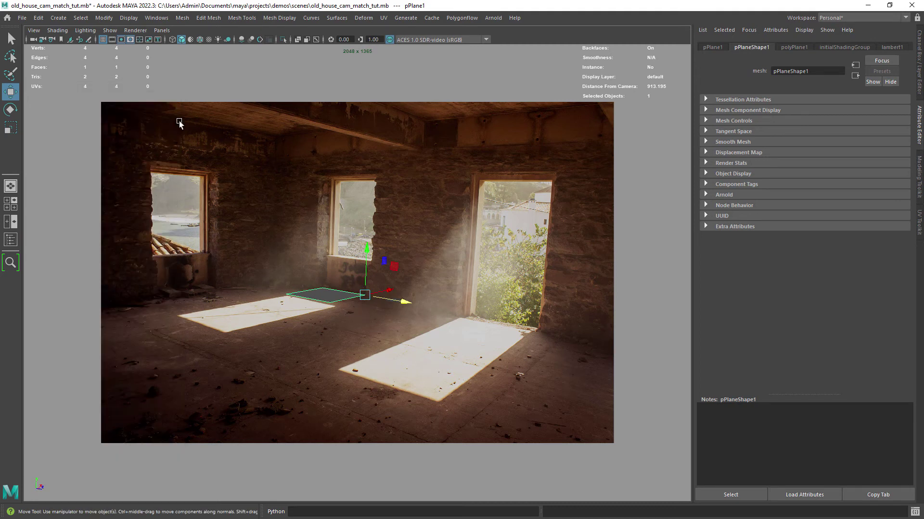
middle_click_drag(339, 298, 394, 303)
- Put imagePlane1 on a new display layer, layer1
left_click(385, 289)
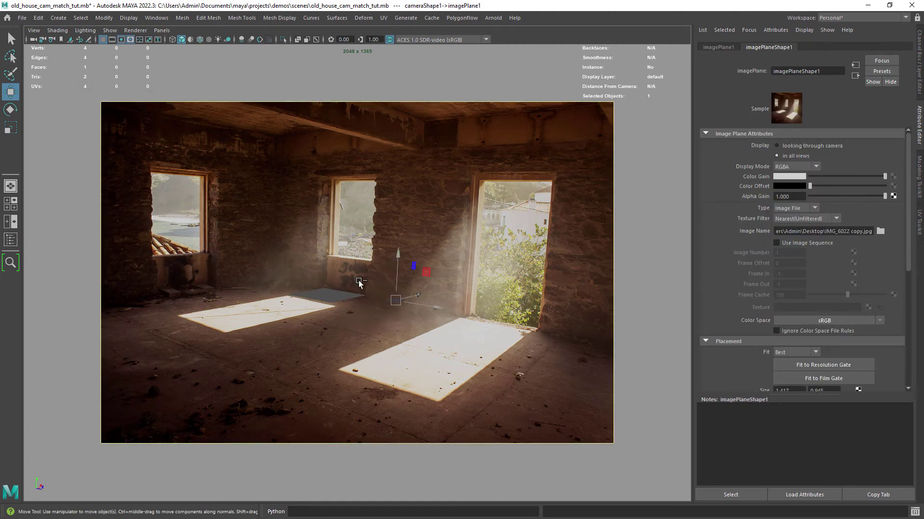
left_click(345, 302)
left_click(359, 260)
- Make the photo layer an unselectable reference and extrude a floor edge out to the right
key("ctrl+a")
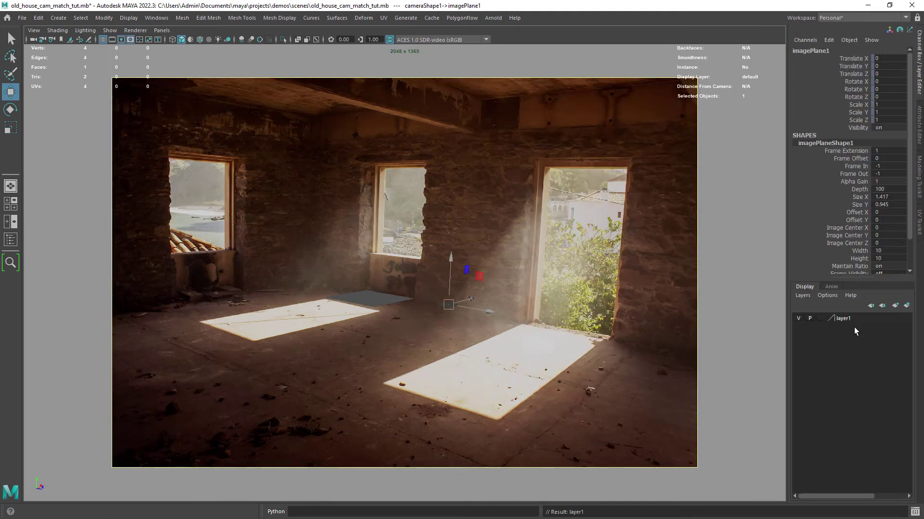
left_click(360, 296)
key("ctrl+e")
middle_click_drag(365, 308, 450, 315)
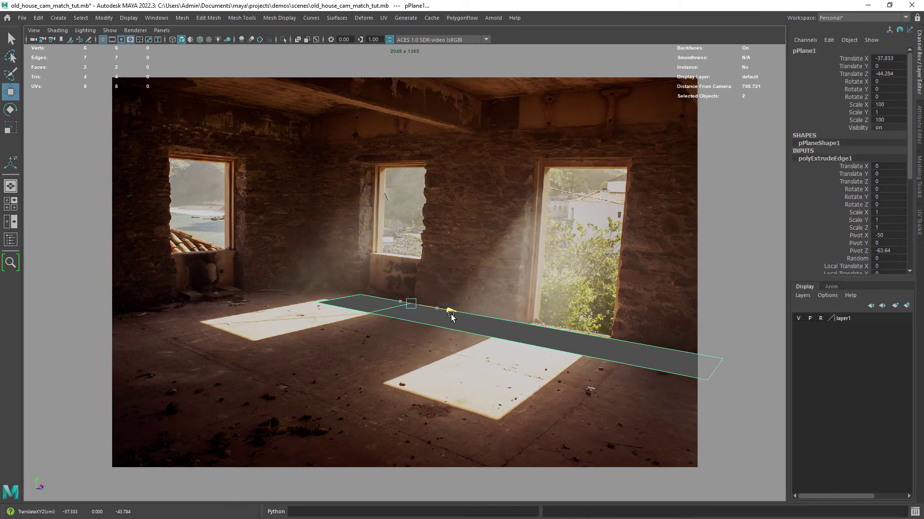
- Extend the floor again in wireframe, then extrude two floor edges up into walls reaching the ceiling
key("q")
key("ctrl+e")
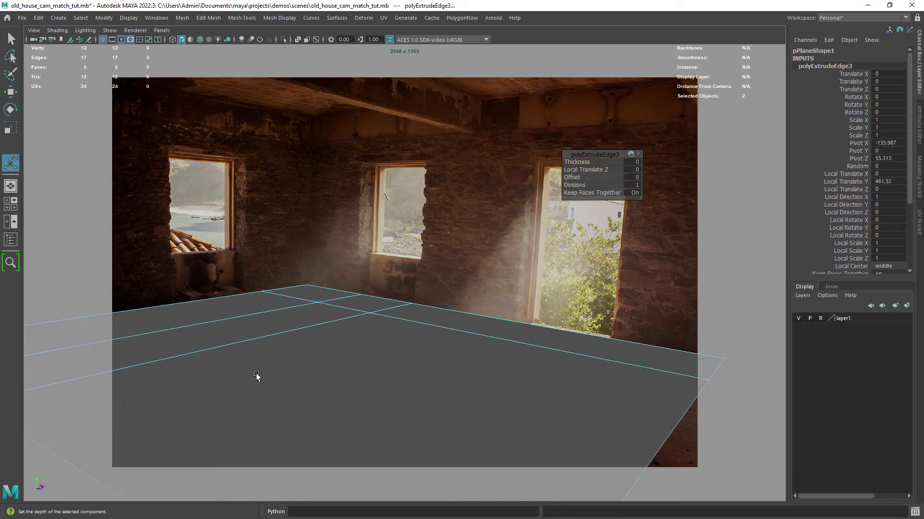
key("4")
left_click(393, 305, "shift")
key("ctrl+e")
left_click_drag(394, 296, 403, 84)
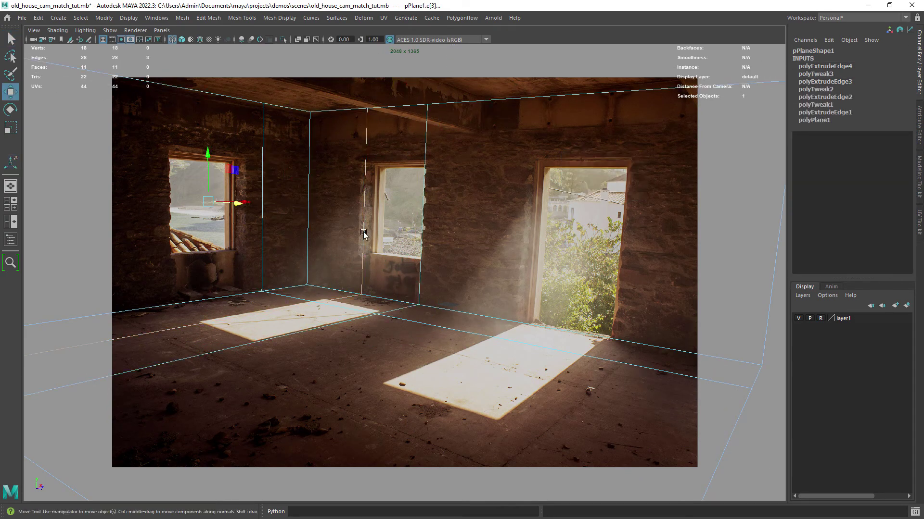
- Multi-Cut edge loops around the windows and door, then extrude their faces outward
left_click(538, 99, "ctrl")
left_click(632, 114, "ctrl")
left_click(243, 121, "ctrl")
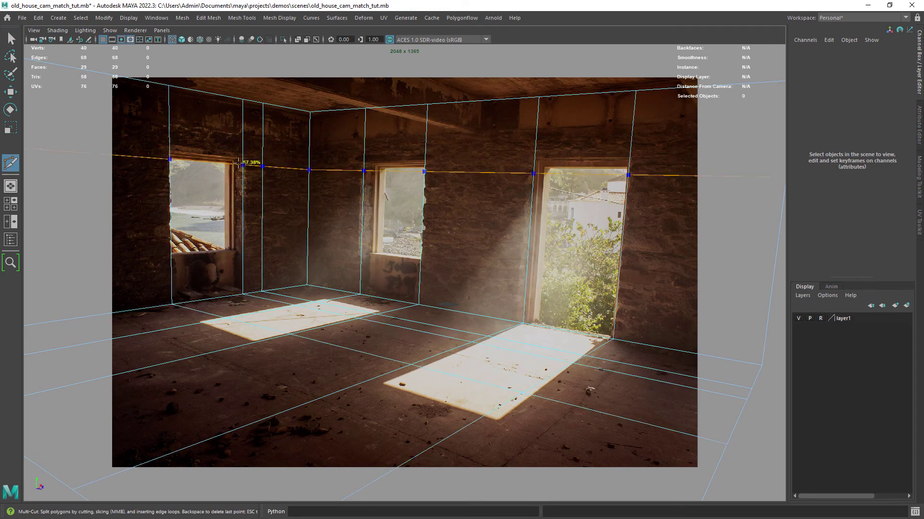
left_click(310, 158, "ctrl")
left_click(308, 246, "ctrl")
key("q")
left_click(206, 198)
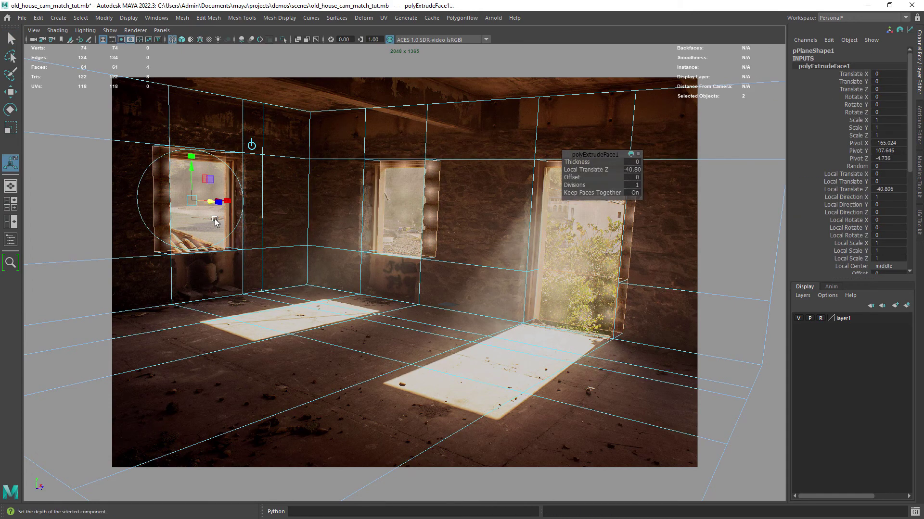
- Create a cube, lift it to the ceiling, and scale it into a ceiling beam
key("4")
key("w")
middle_click_drag(418, 305, 501, 152)
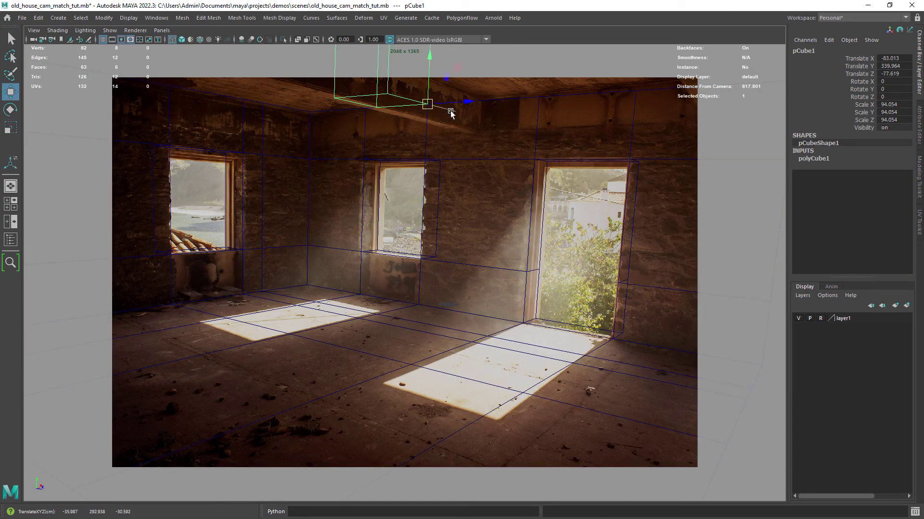
key("r")
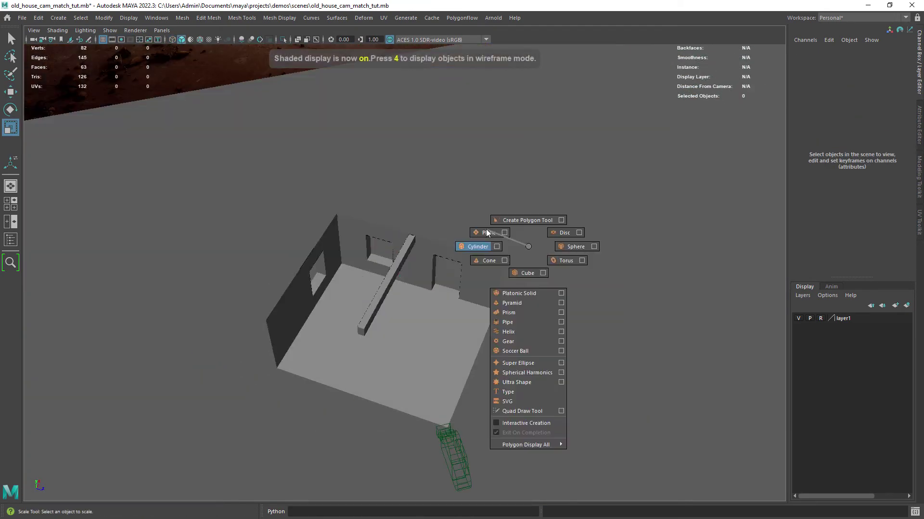
left_click(487, 233)
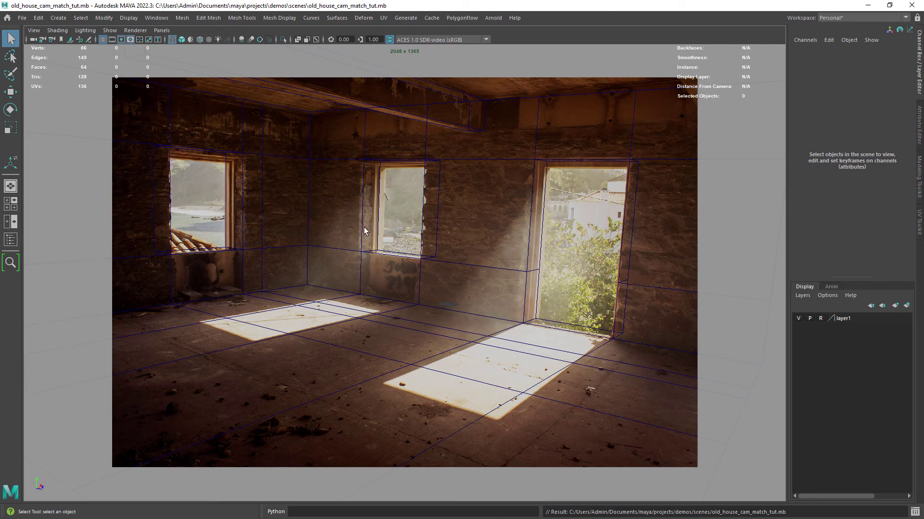
key("5")
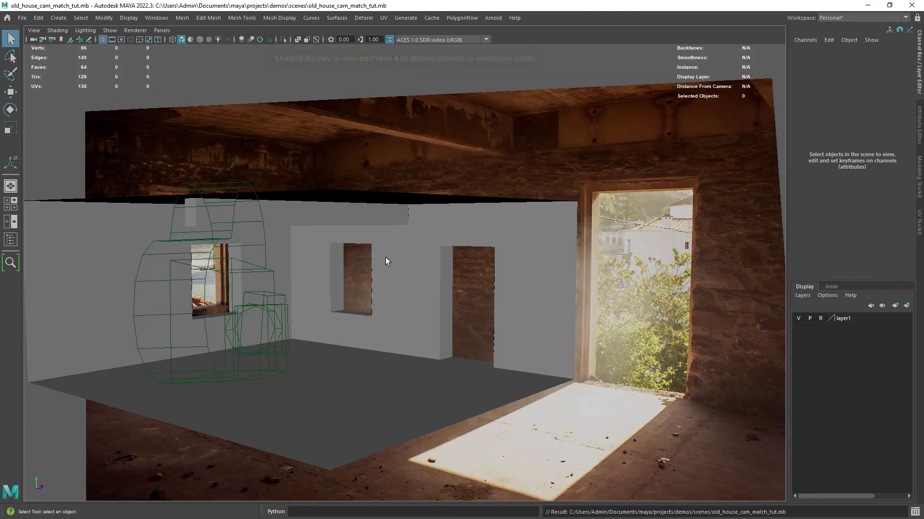
right_click_drag(383, 302, 383, 234, "alt")
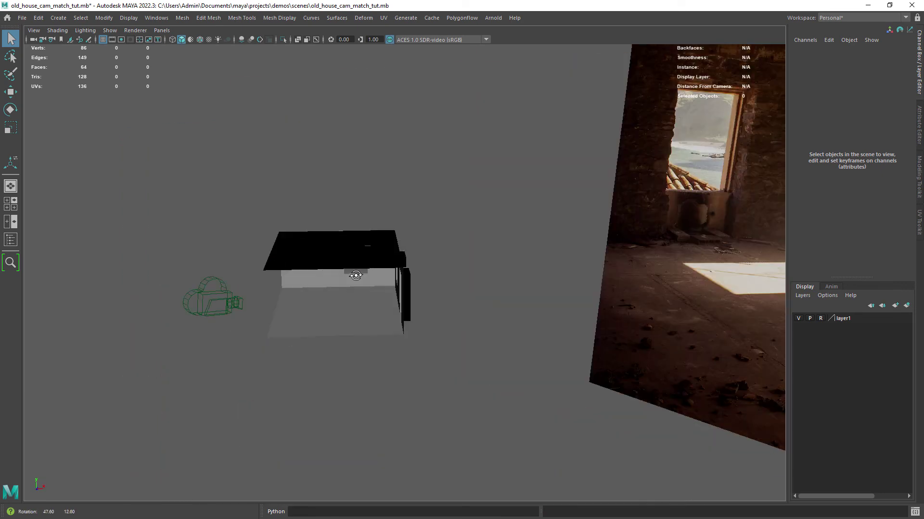
mouse_move(383, 235)
left_mouse_down("alt")
mouse_move(335, 288)
mouse_move(376, 268)
mouse_move(403, 284)
mouse_move(341, 266)
mouse_move(373, 315)
mouse_move(222, 280)
left_mouse_up("alt")
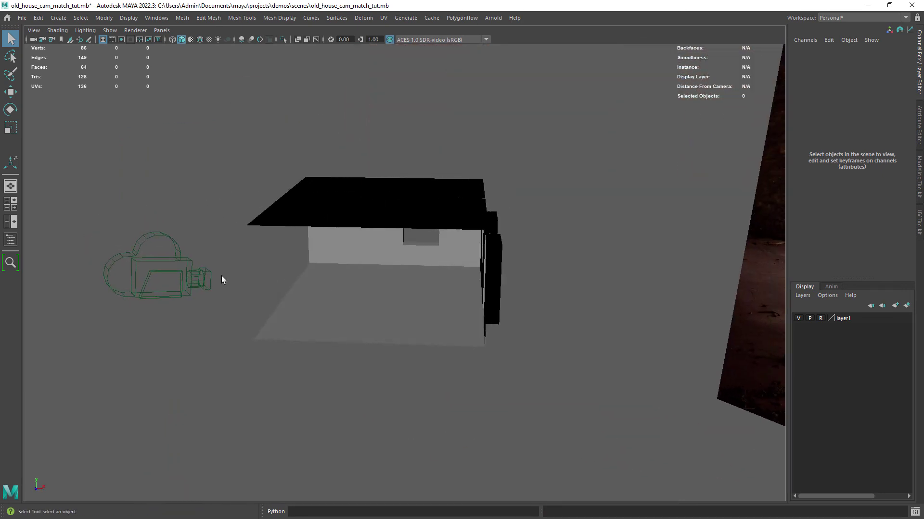
left_click(223, 282)
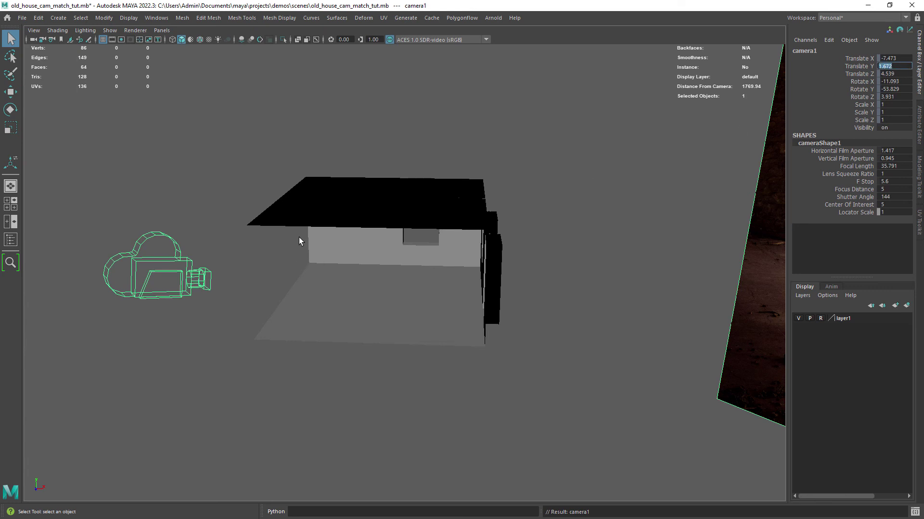
mouse_move(289, 241)
left_mouse_down("alt")
mouse_move(285, 264)
mouse_move(345, 257)
mouse_move(325, 292)
mouse_move(326, 258)
mouse_move(303, 296)
left_mouse_up("alt")
left_click(193, 151)
right_click(33, 40)
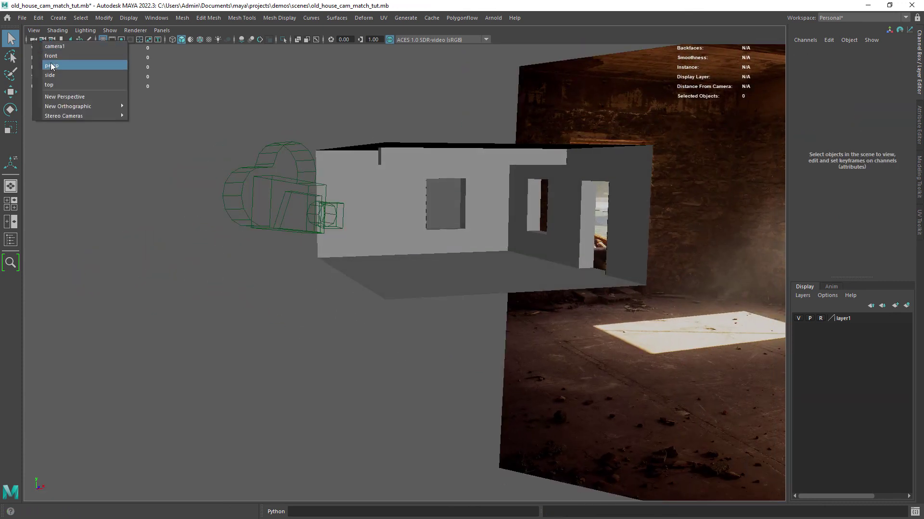
left_click(91, 61)
key("4")
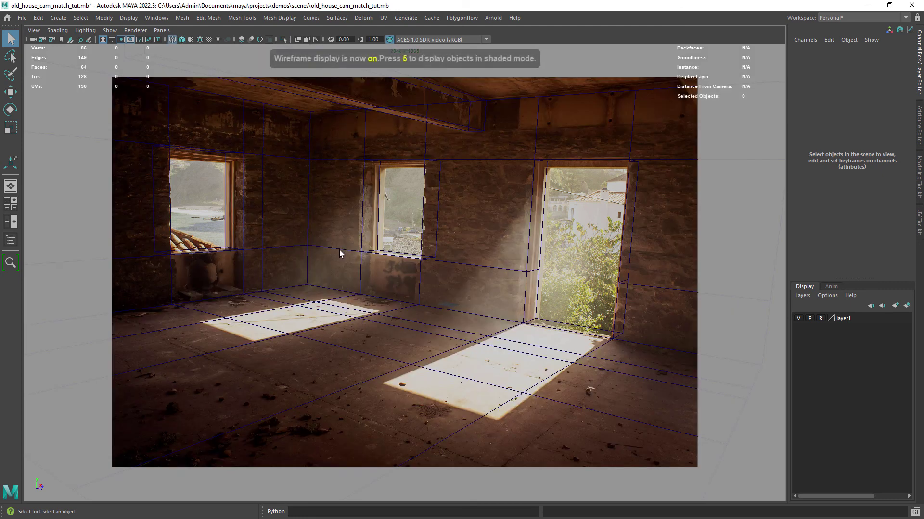